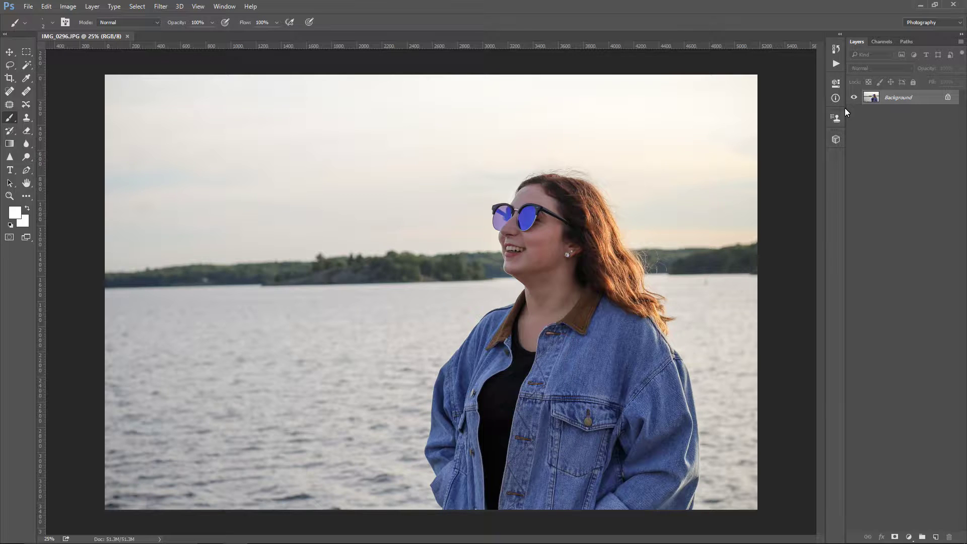
Duplicate the Background layer and rename the copy "Layer 1"
drag(900, 101, 935, 538)
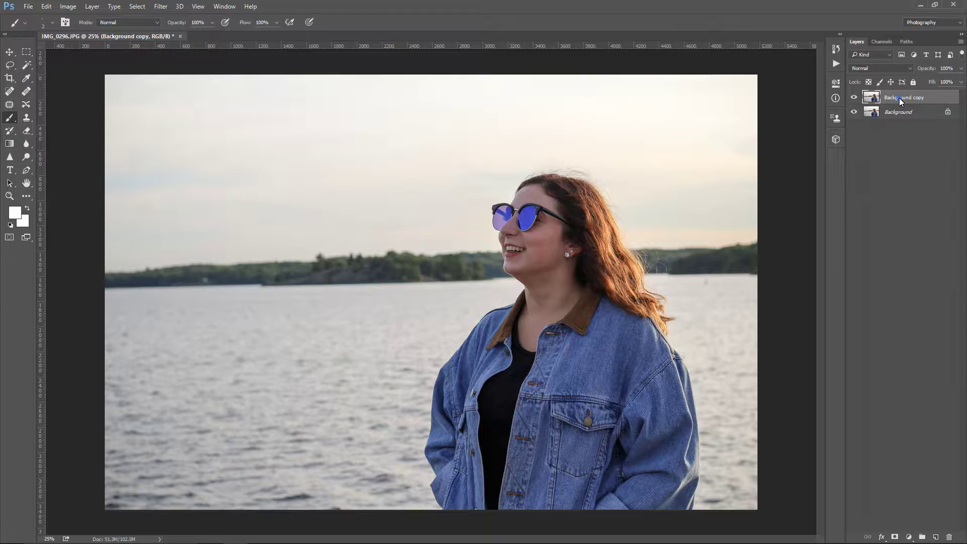
click(908, 98)
text(Layer 1)
key(Return)
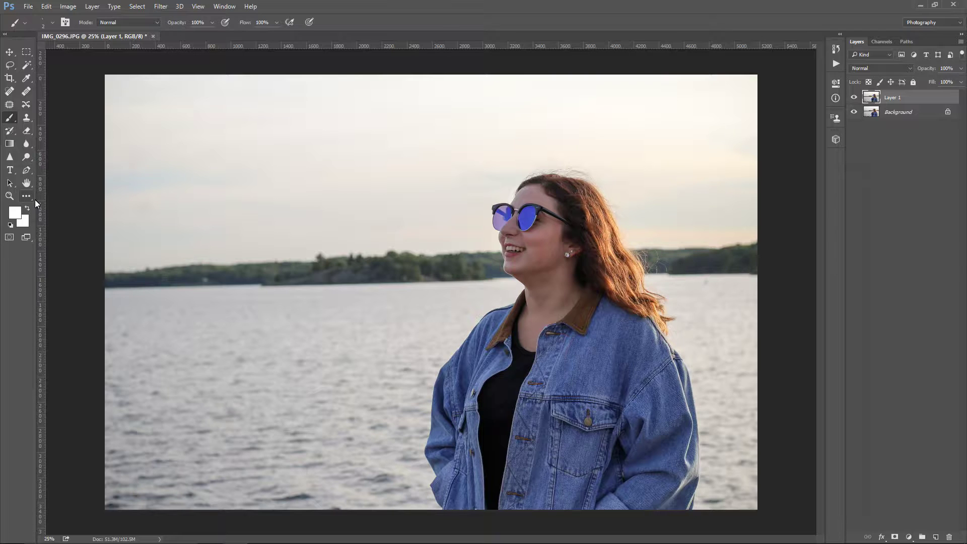
Straighten Layer 1 with the Ruler tool by measuring along the shoreline across the full photo width
key(i)
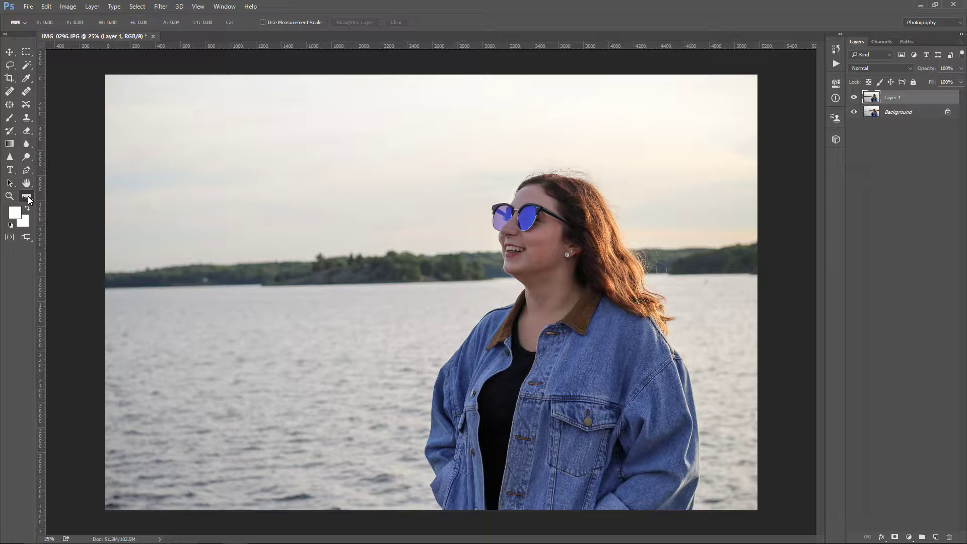
click(27, 197)
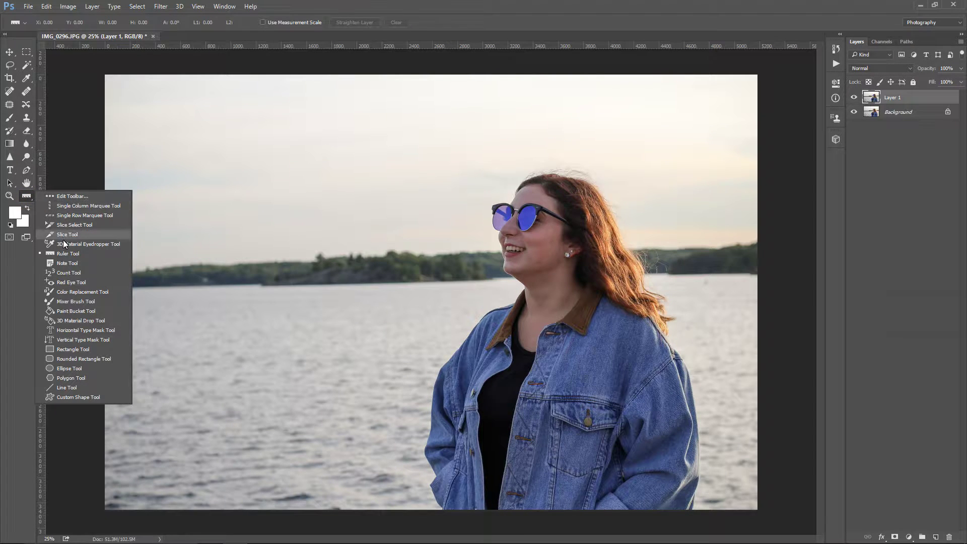
click(65, 254)
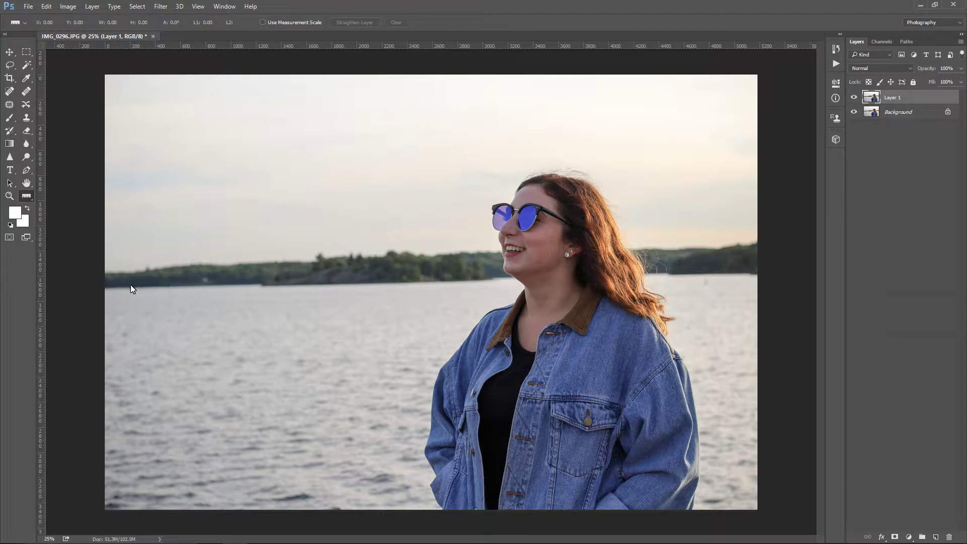
drag(104, 289, 795, 271)
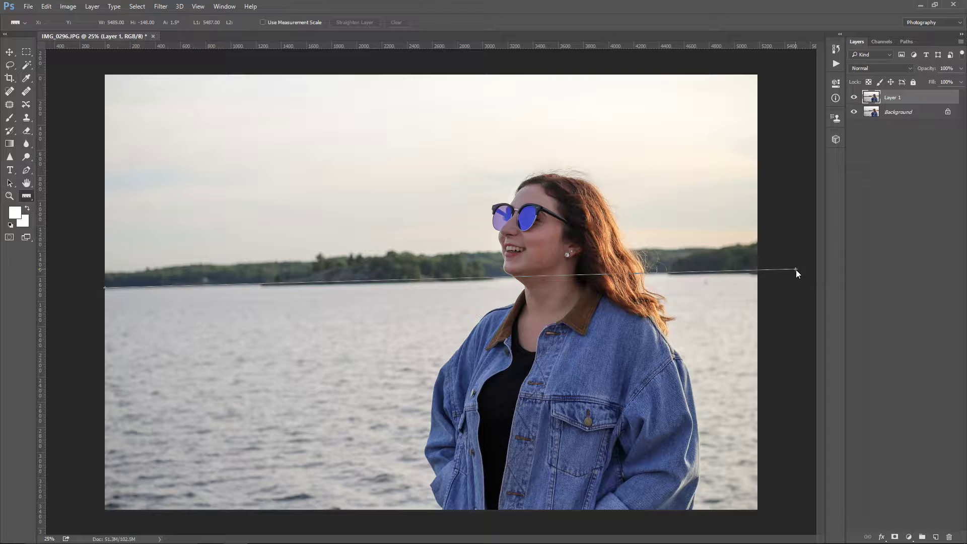
drag(796, 270, 795, 271)
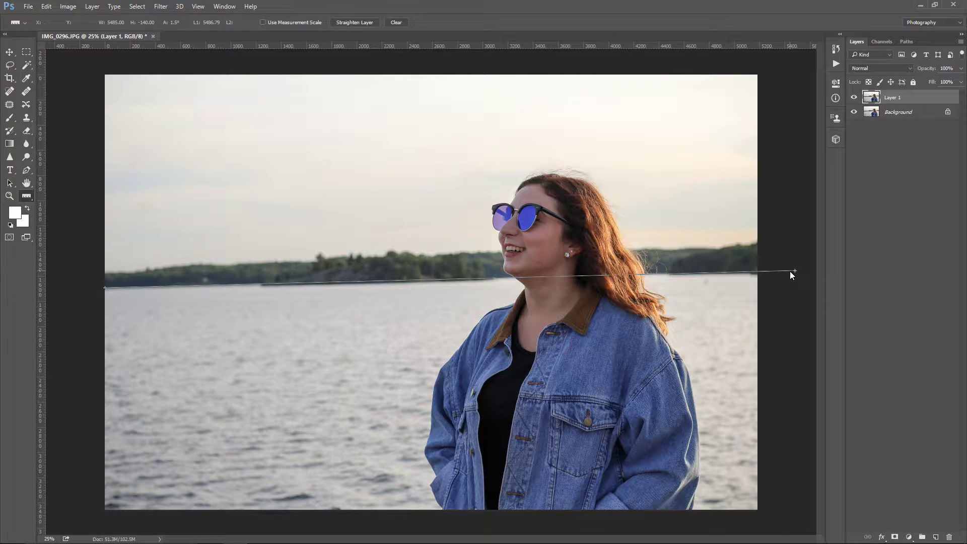
click(342, 24)
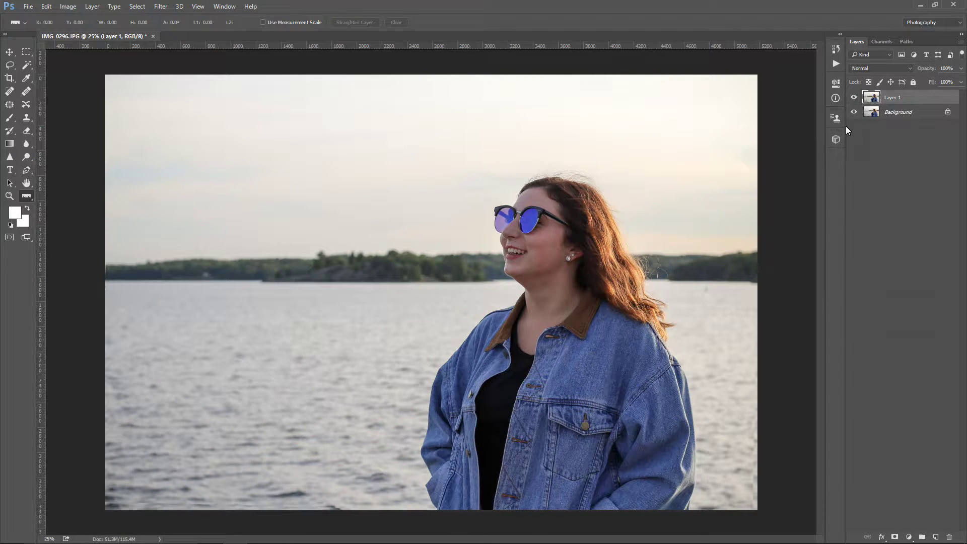
Crop the image to a rectangular marquee selection drawn just inside the photo's edges, trimming mainly the upper and left borders
click(34, 52)
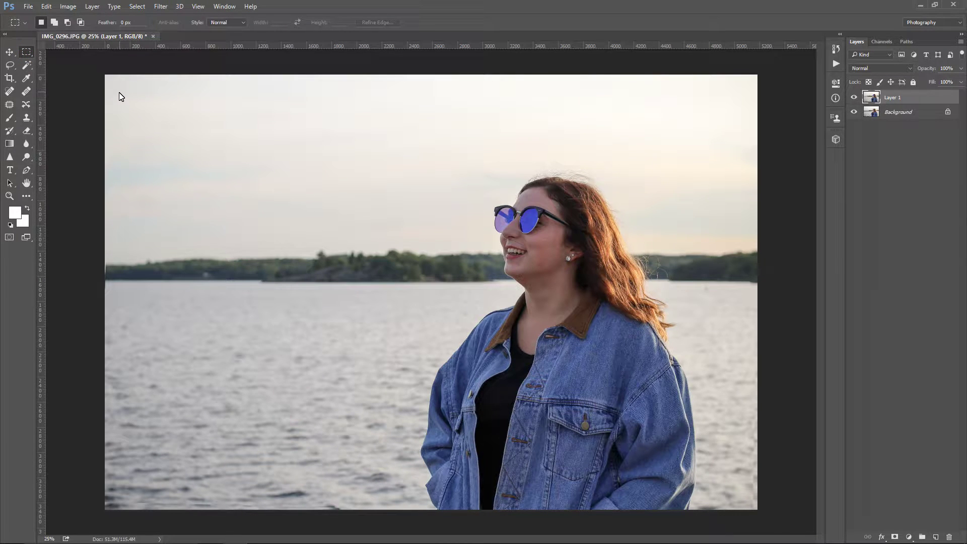
drag(122, 90, 751, 506)
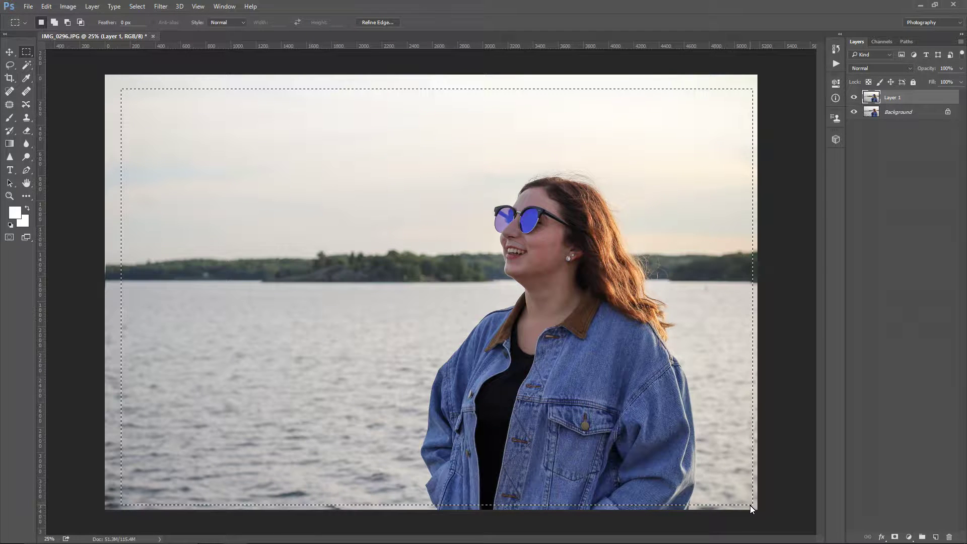
click(68, 6)
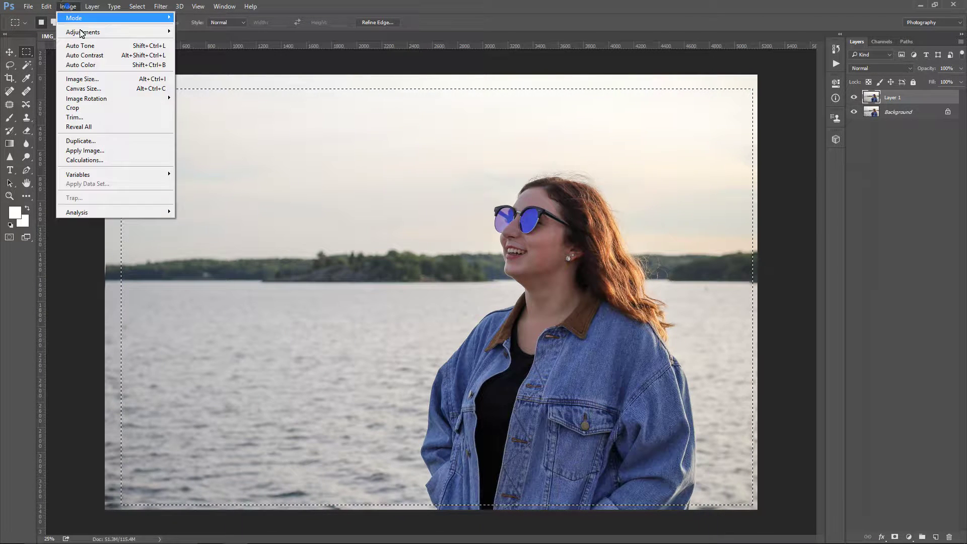
click(88, 109)
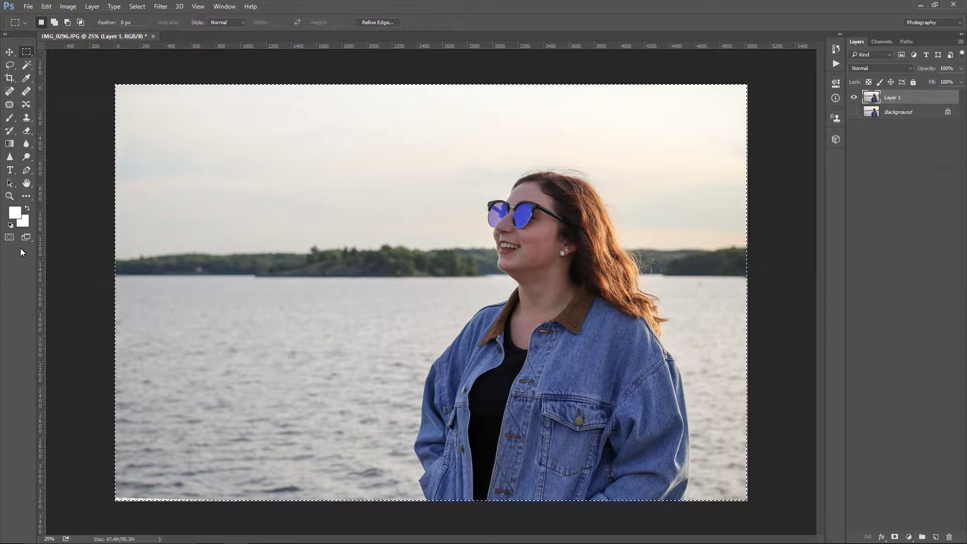
Heal the empty sliver along the lower-left edge of the photo with the Spot Healing Brush at size 90
key(j)
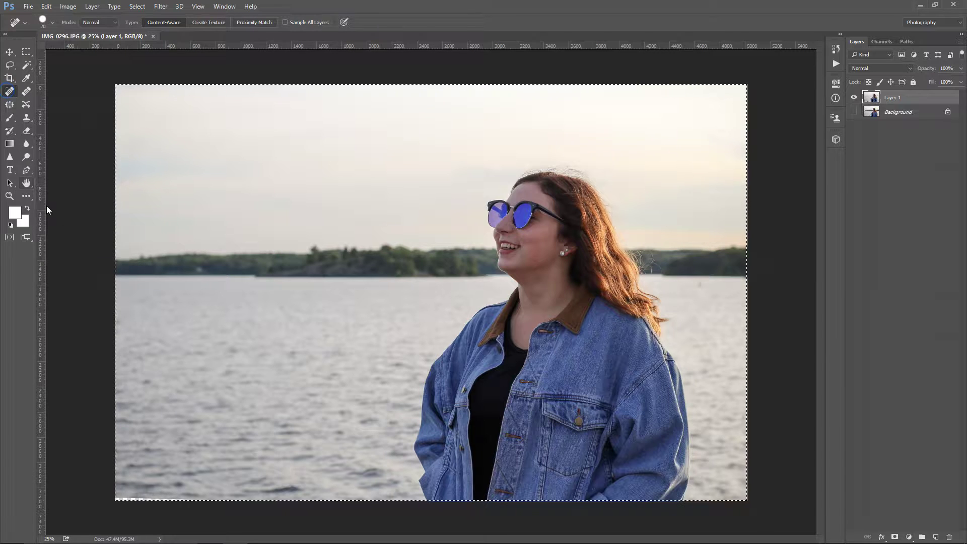
key(bracketright)
key(bracketright)
key(bracketright)
key(bracketright)
key(bracketright)
key(bracketright)
key(bracketright)
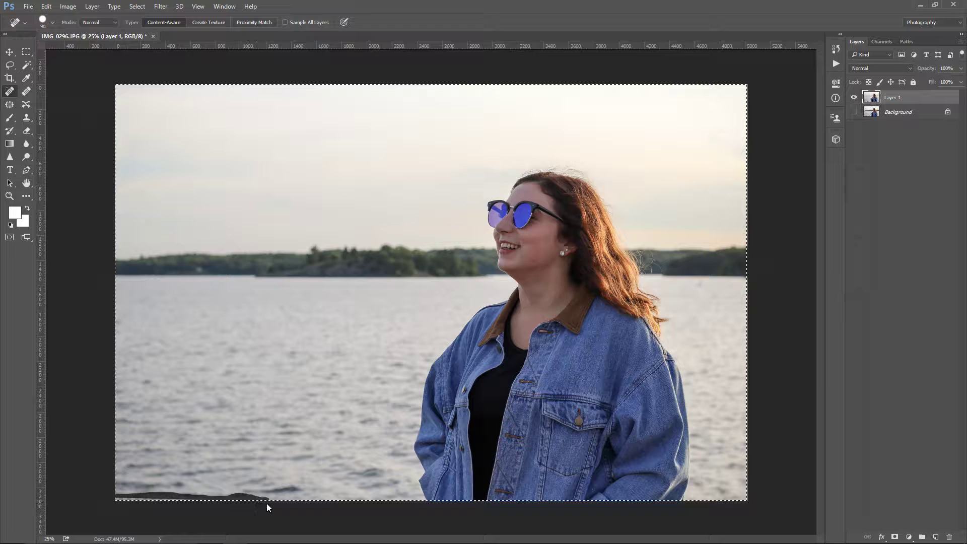
drag(297, 510, 297, 512)
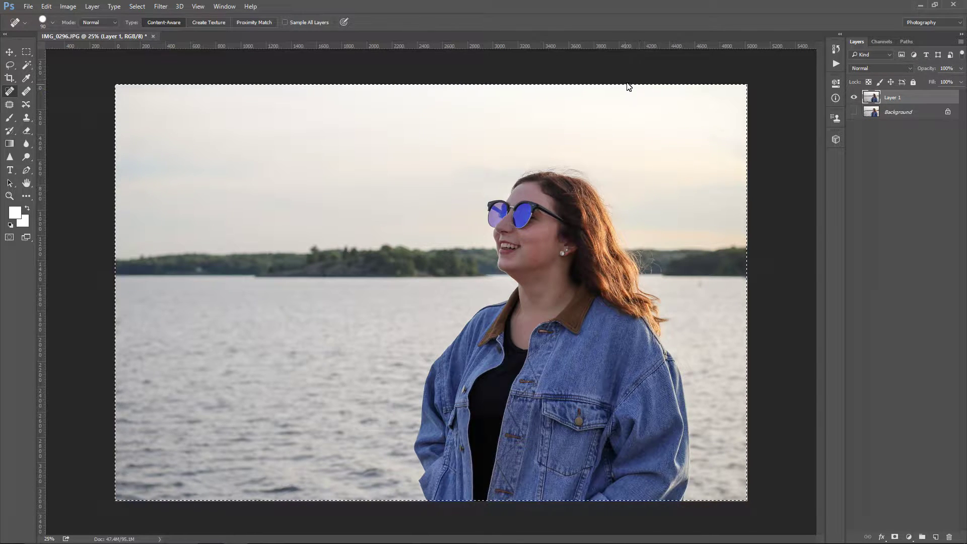
Heal the upper-right edge of the sky with the Spot Healing Brush and deselect the selection
drag(649, 90, 740, 90)
click(137, 6)
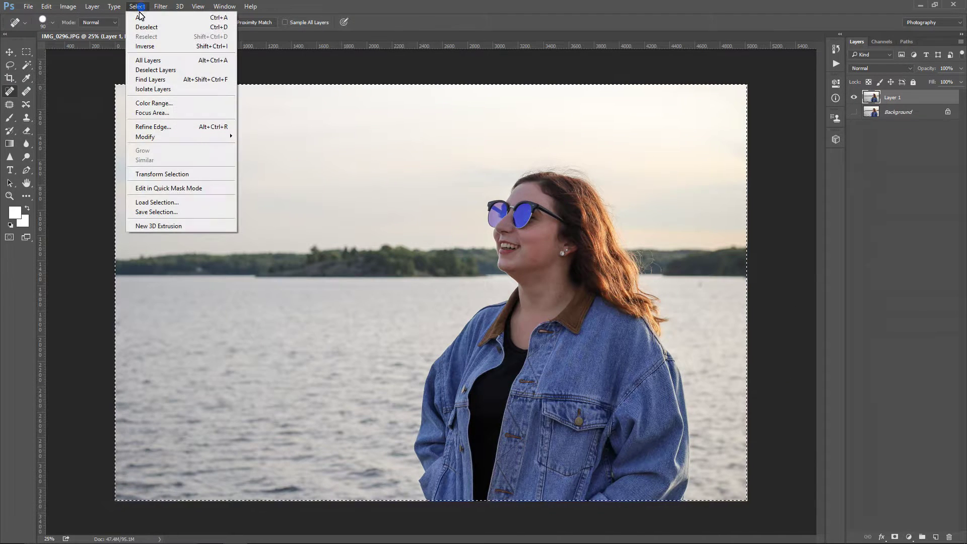
click(146, 28)
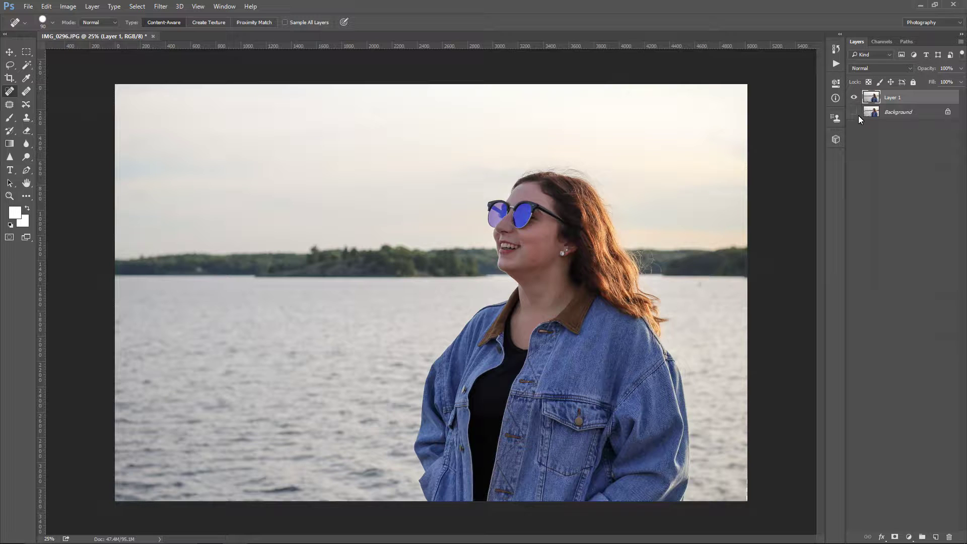
Duplicate Layer 1 and rename the copy "Camera Raw"
drag(891, 99, 936, 538)
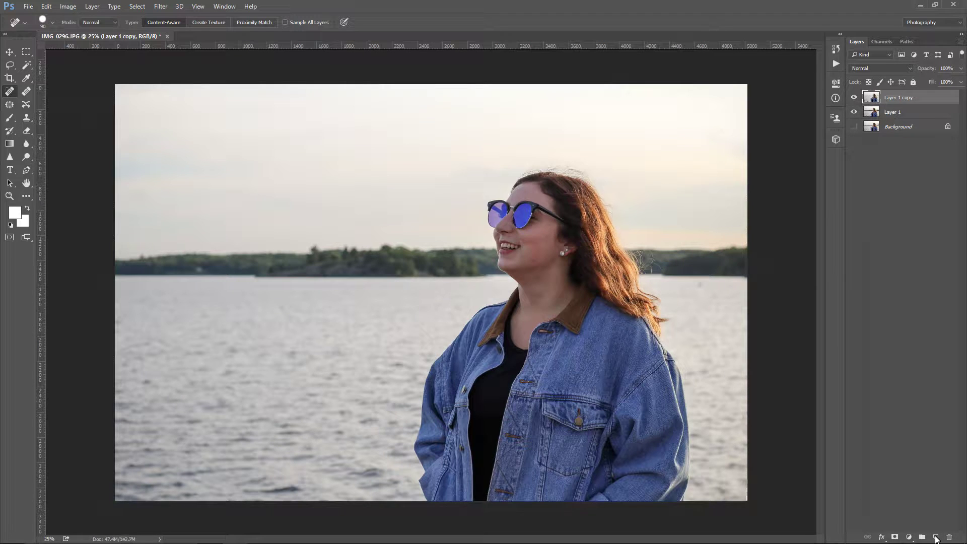
click(906, 101)
double_click(906, 99)
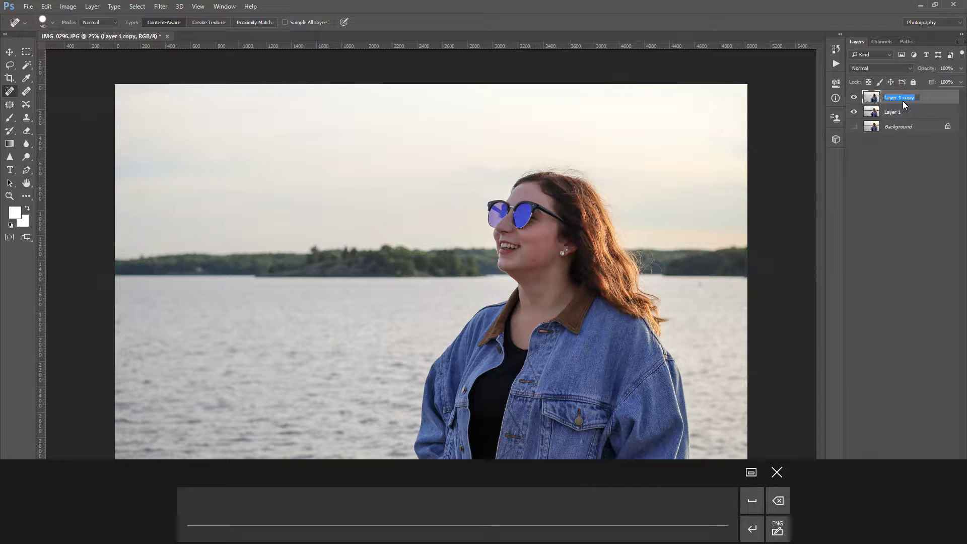
text(Camera Raw)
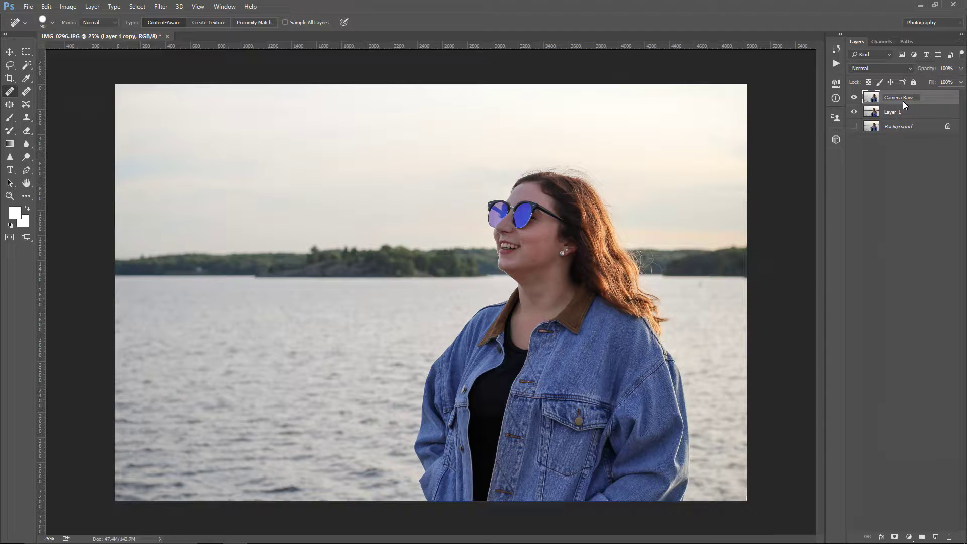
key(Return)
Open the Camera Raw Filter on the Camera Raw layer and apply the automatic tone adjustments
click(161, 6)
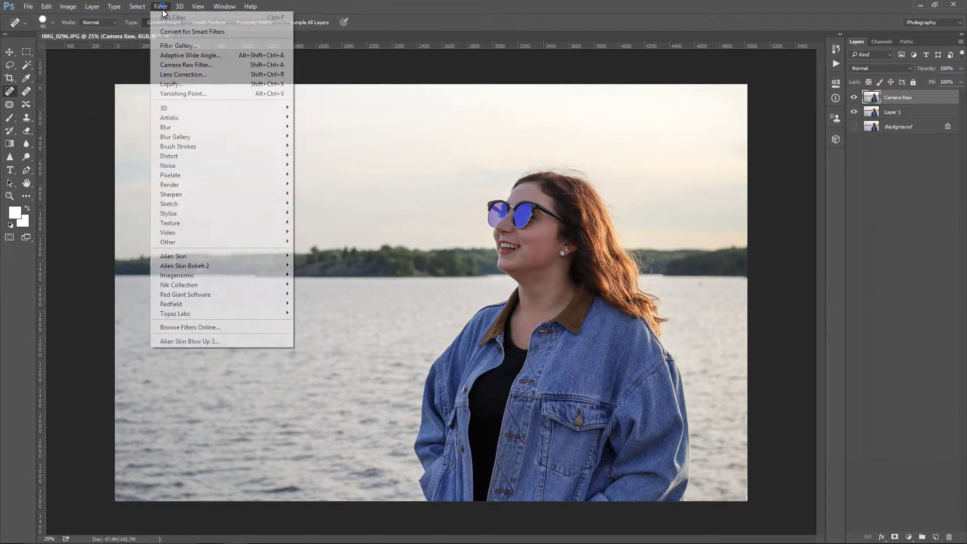
click(187, 67)
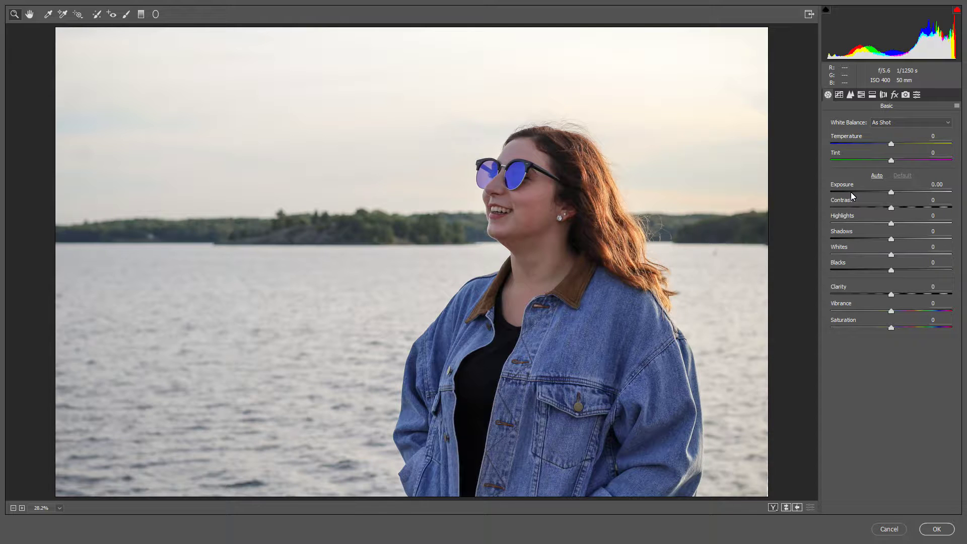
click(878, 177)
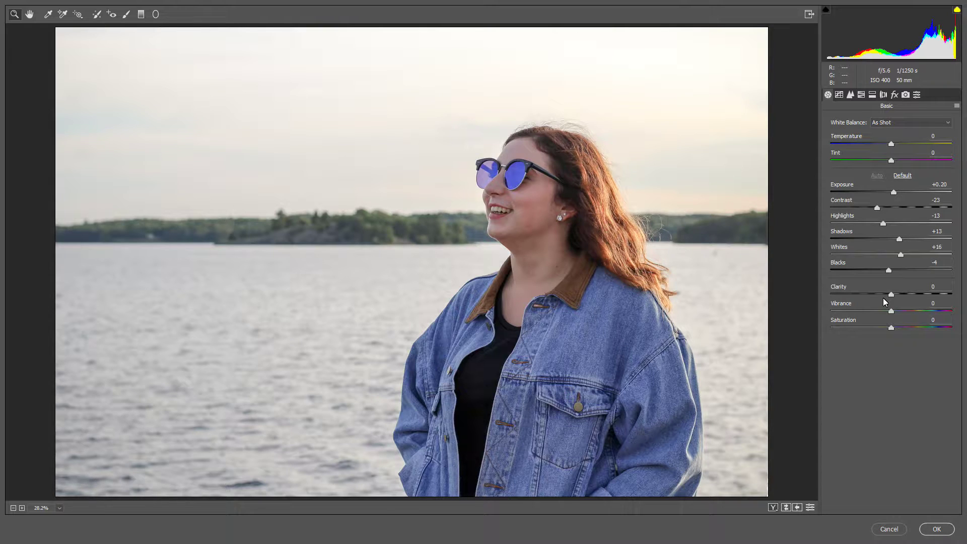
Set Clarity to +23 and Saturation to +15, and raise Vibrance to slightly above +43
drag(884, 298, 921, 301)
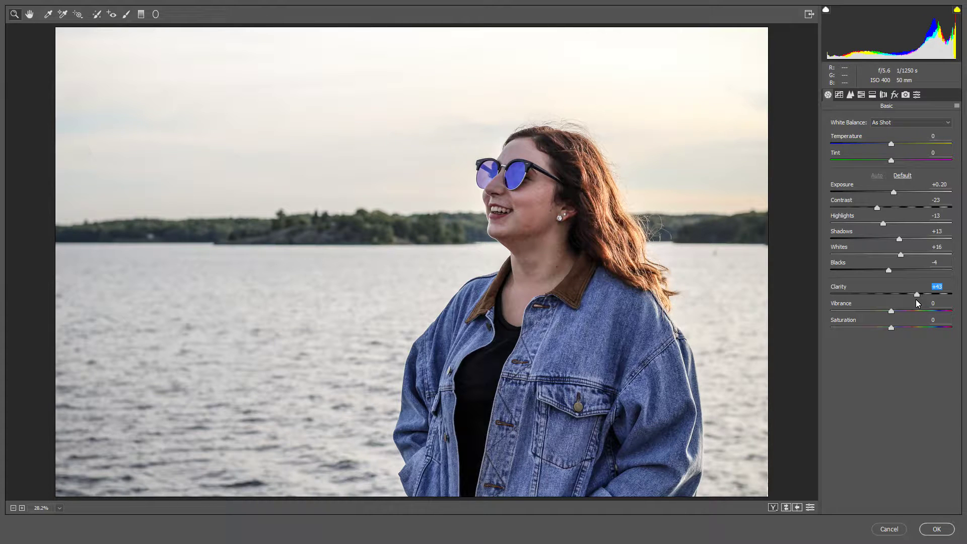
mouse_move(916, 300)
mouse_down()
mouse_move(957, 303)
mouse_move(889, 301)
mouse_move(905, 302)
mouse_up()
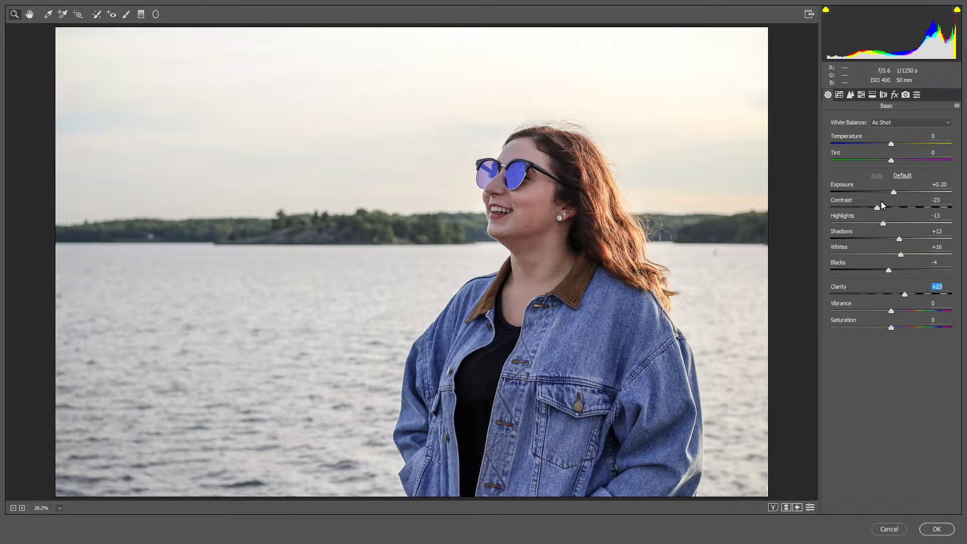
drag(891, 311, 906, 314)
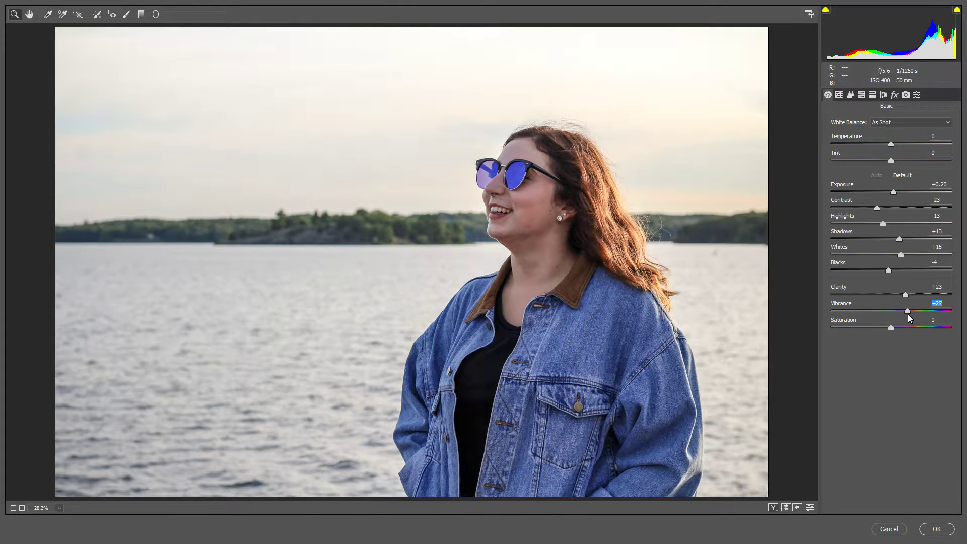
key(shift+Up)
click(901, 328)
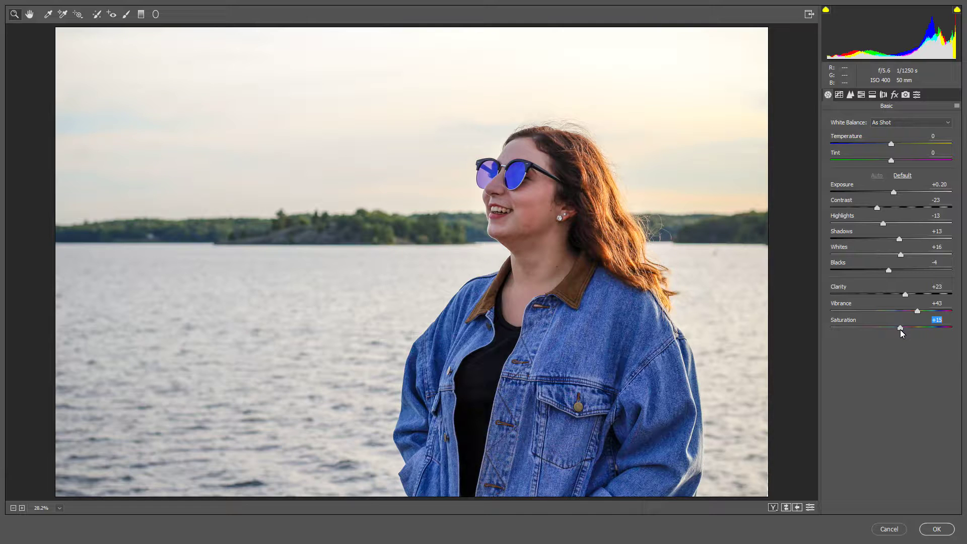
drag(917, 311, 922, 311)
Set the HSL saturation of Oranges to +26, Yellows to +19, Greens to +26 and Aquas to +23
click(861, 96)
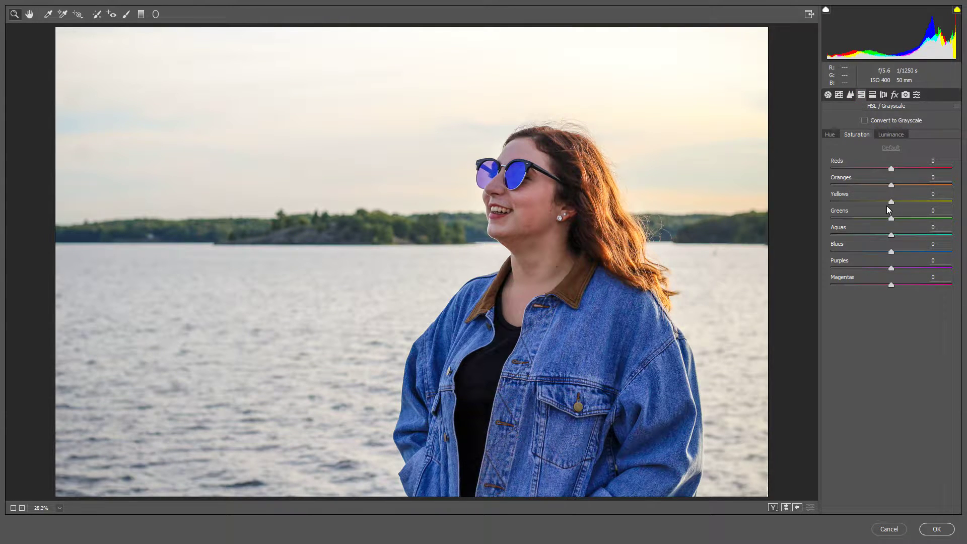
drag(892, 235, 905, 236)
drag(891, 201, 907, 185)
drag(891, 219, 909, 220)
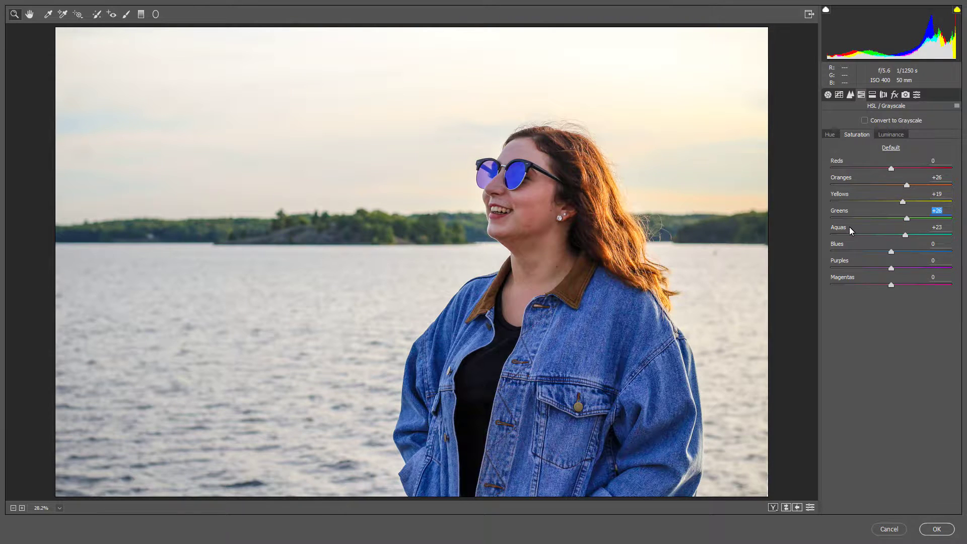
Reduce noise with Luminance at 34 and Color at 26, judging the effect on a close-up of the face
click(851, 94)
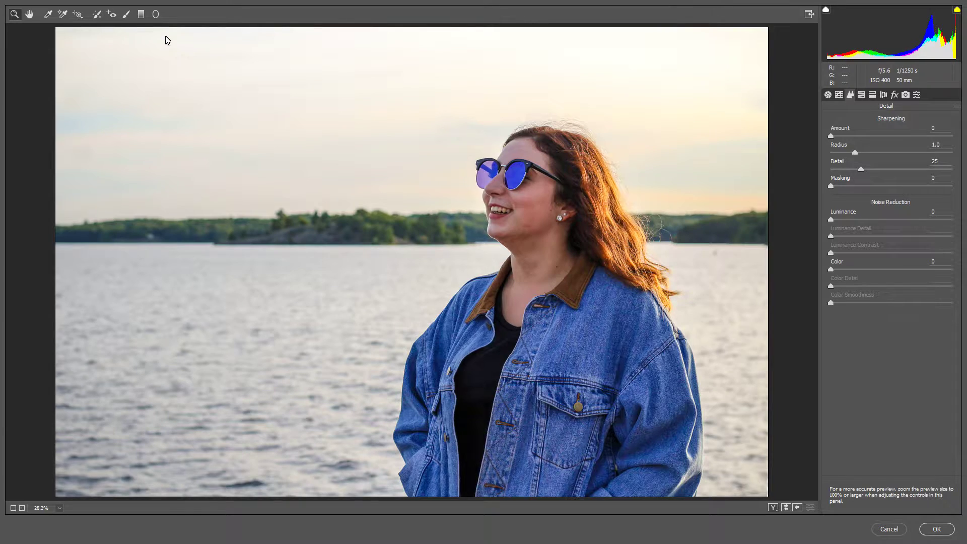
drag(564, 210, 625, 180)
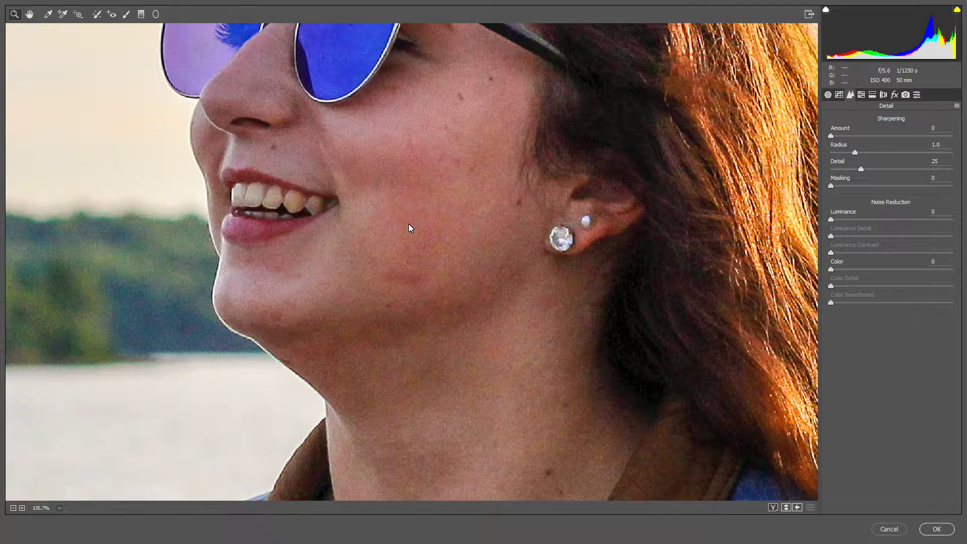
drag(831, 220, 873, 221)
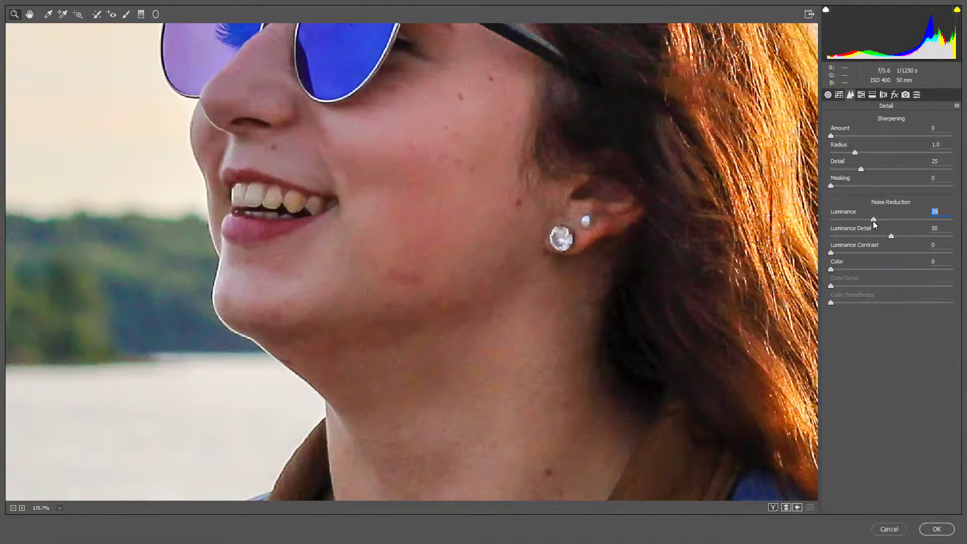
drag(874, 225, 874, 226)
drag(836, 273, 863, 273)
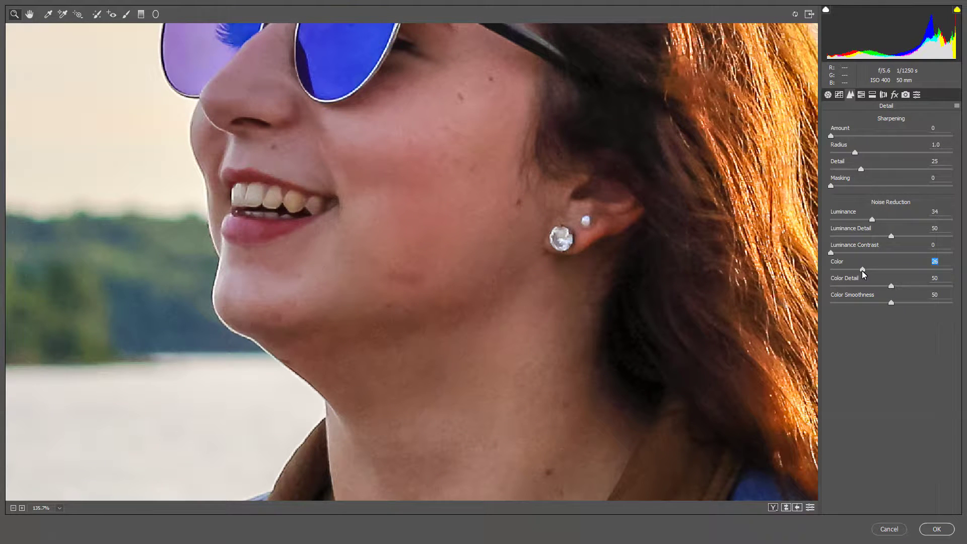
key(ctrl+0)
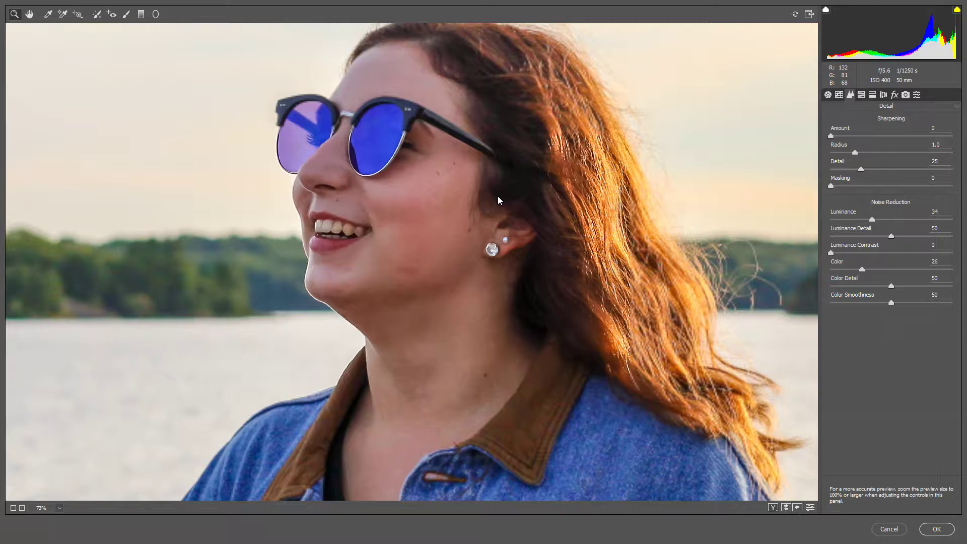
scroll(514, 192, down, 5)
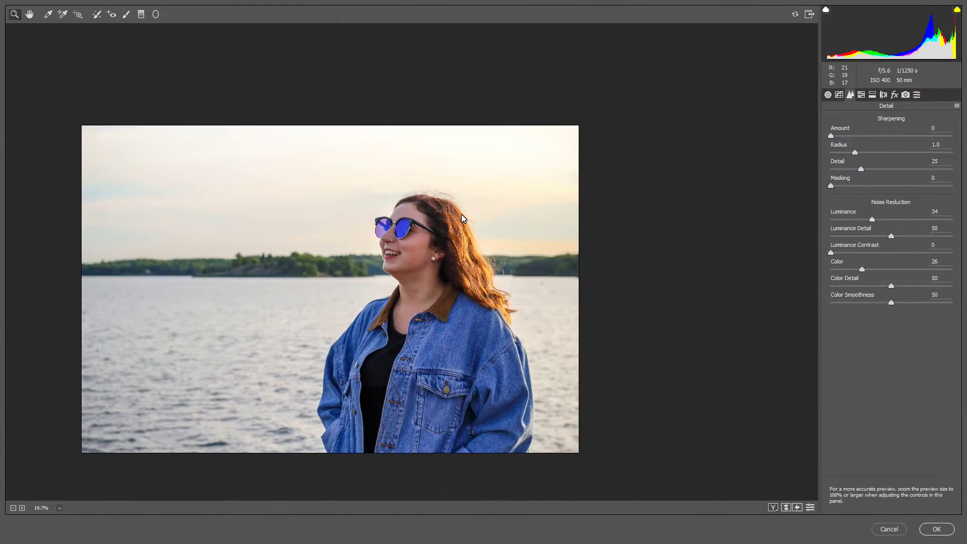
Apply the Camera Raw adjustments and compare the photo with and without the Camera Raw layer
click(937, 529)
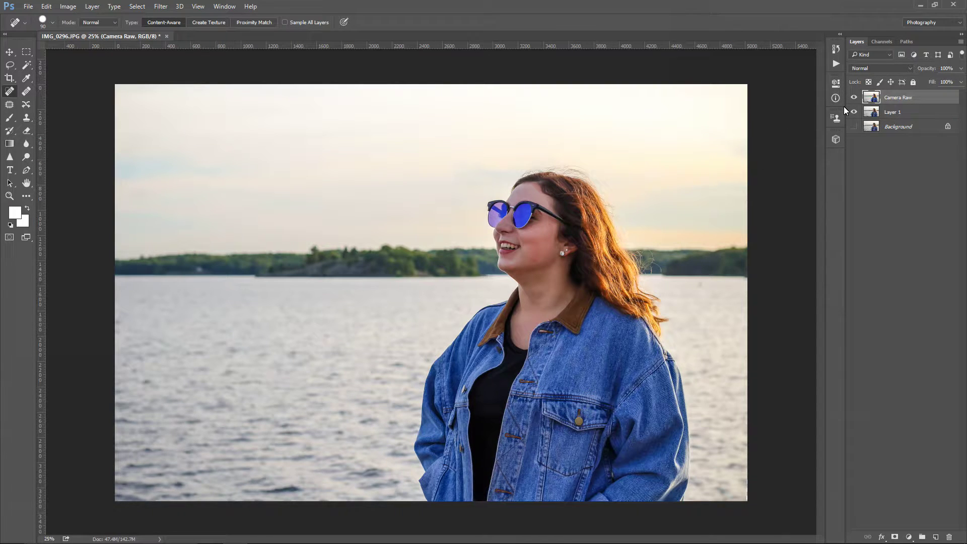
click(854, 98)
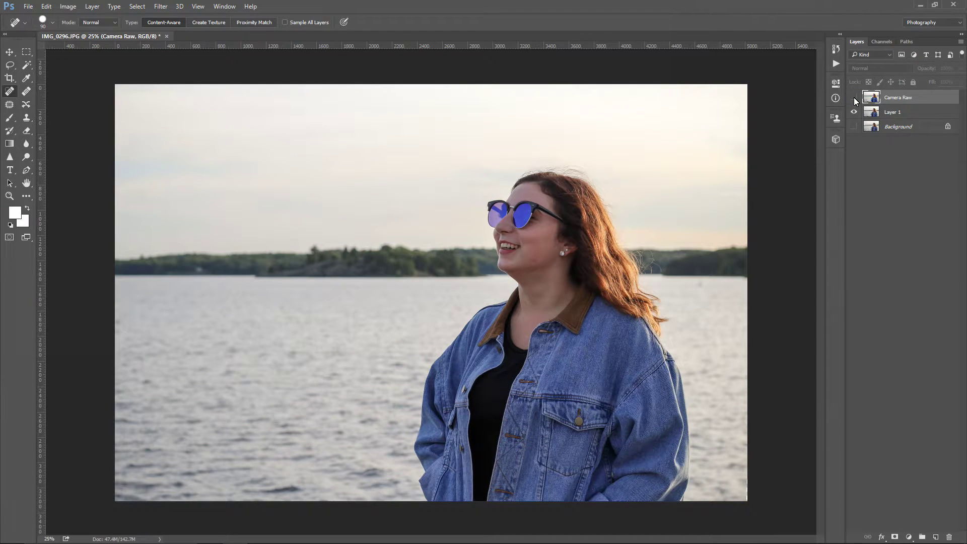
click(854, 98)
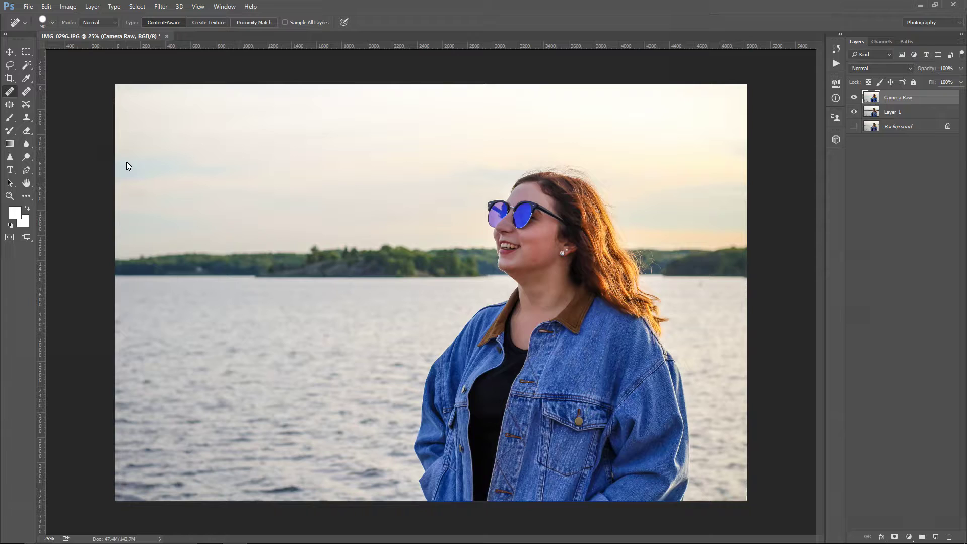
Heal the spot in the sky near the photo's upper-left edge using a 200 px Spot Healing Brush
key(ctrl+plus)
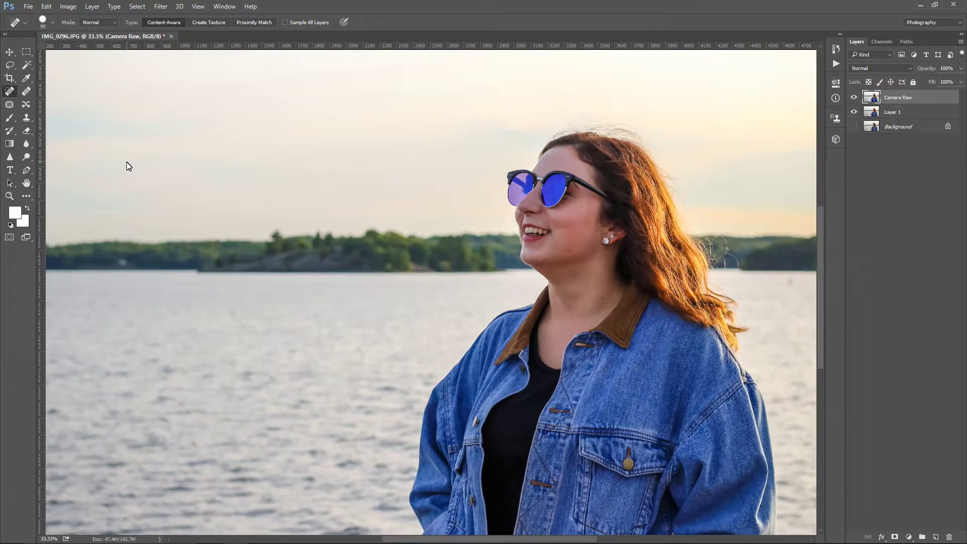
key(ctrl+plus)
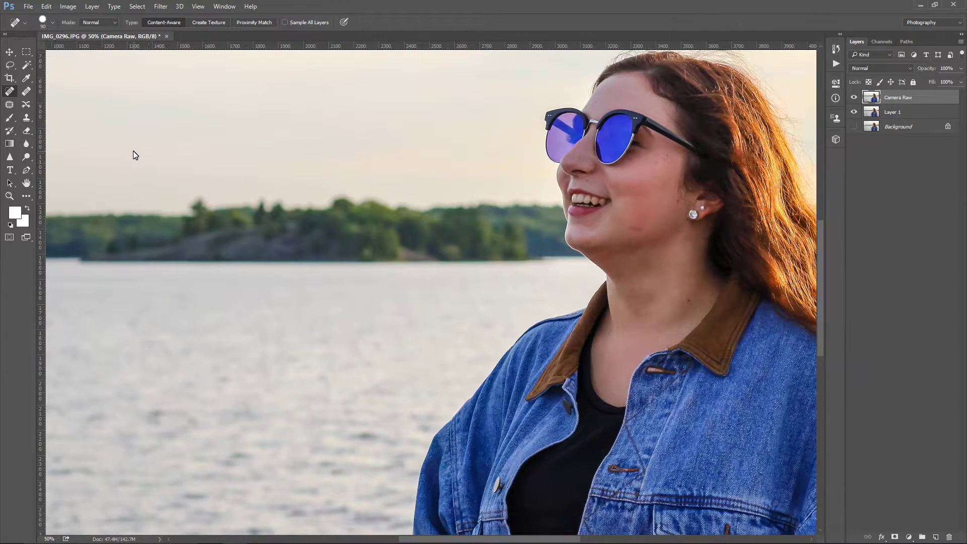
drag(141, 133, 606, 339)
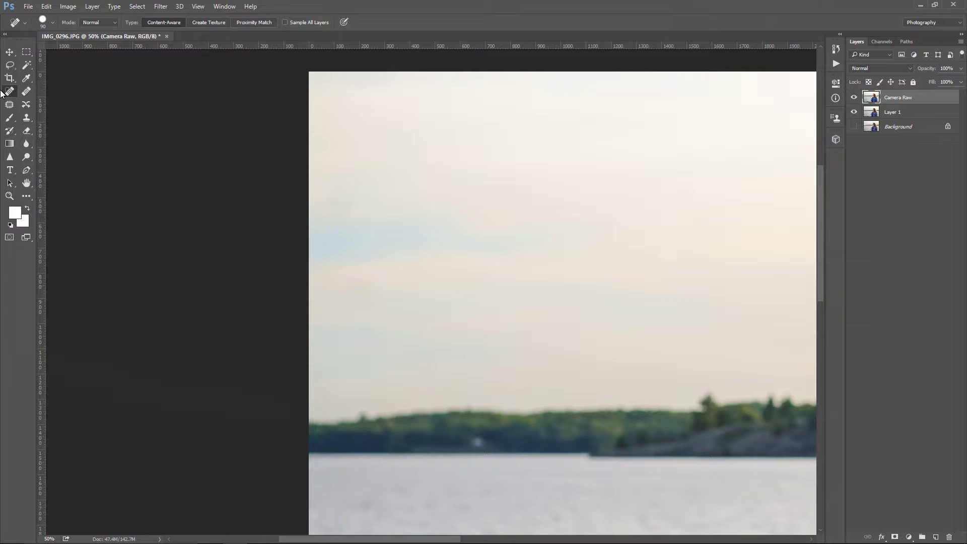
key(bracketright)
key(bracketright)
key(bracketright)
key(bracketright)
key(bracketright)
click(343, 196)
click(346, 197)
key(ctrl+minus)
key(ctrl+minus)
key(ctrl+minus)
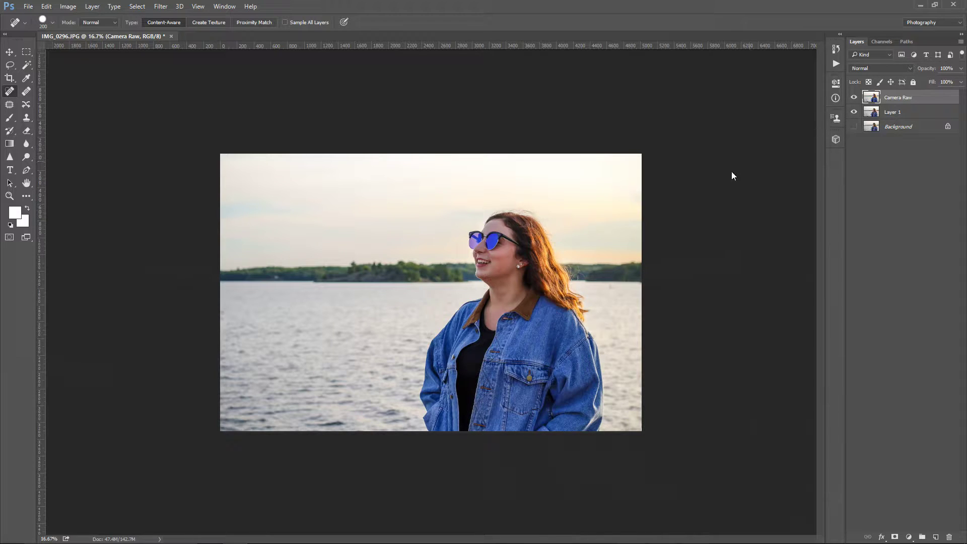
Heal the small mark on the water beside the woman's hair using a 90 px Spot Healing Brush
key(ctrl+plus)
key(ctrl+plus)
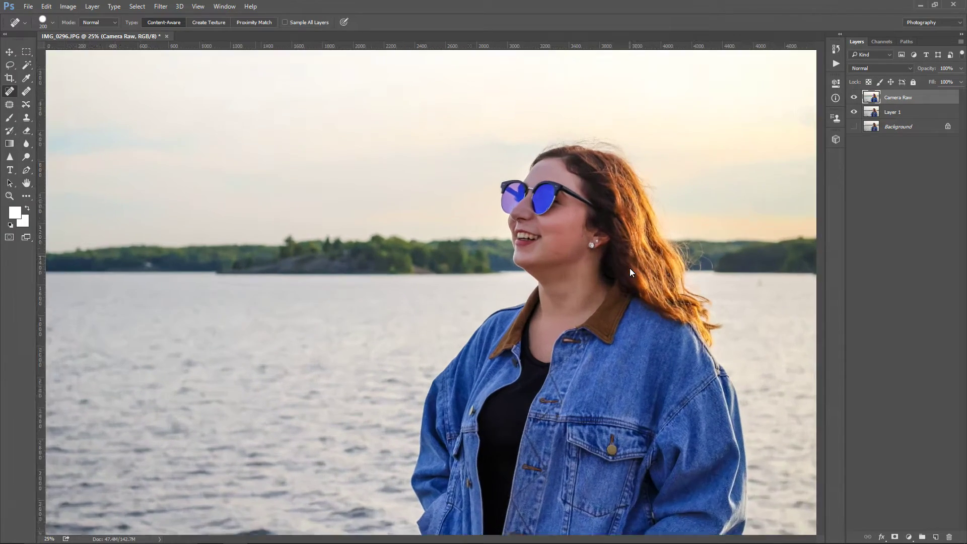
drag(491, 272, 388, 281)
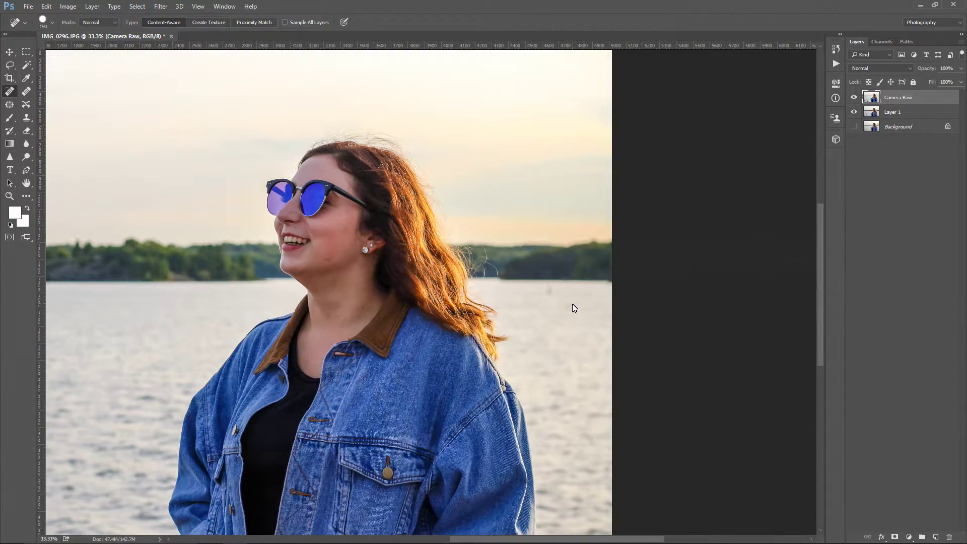
key(bracketleft)
key(bracketleft)
key(bracketleft)
key(ctrl+minus)
key(ctrl+minus)
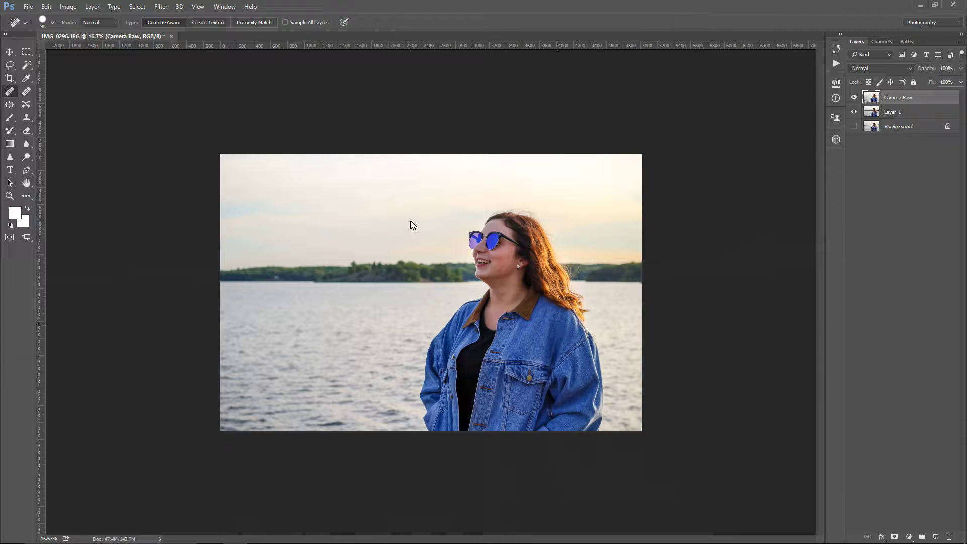
Heal the blemishes on the woman's face using a 40 px Spot Healing Brush
key(ctrl+plus)
key(ctrl+plus)
key(ctrl+plus)
key(ctrl+plus)
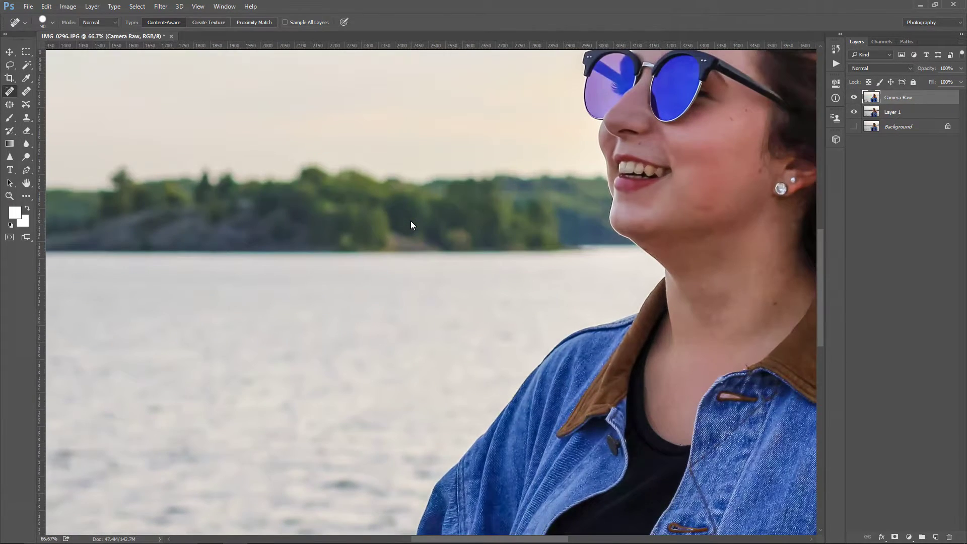
drag(575, 236, 356, 277)
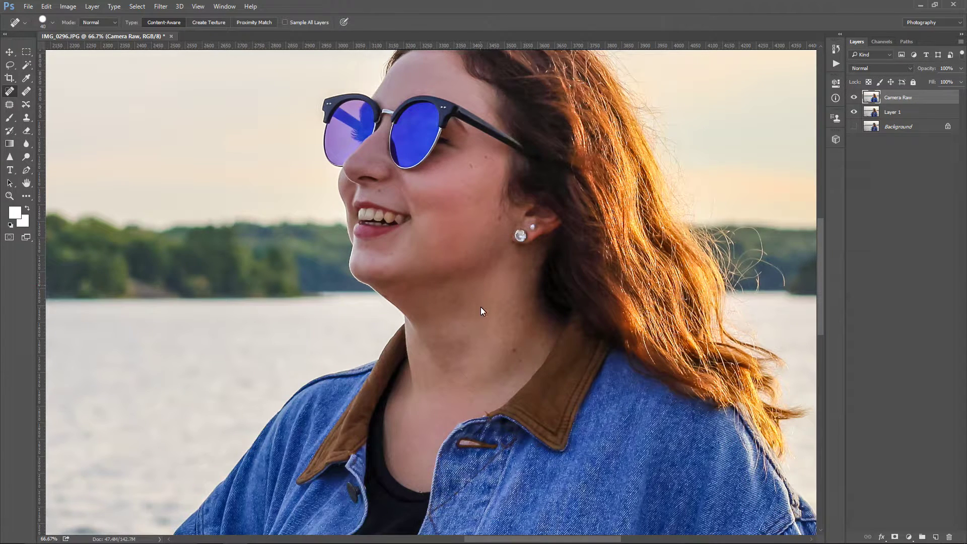
key(ctrl+minus)
key(ctrl+minus)
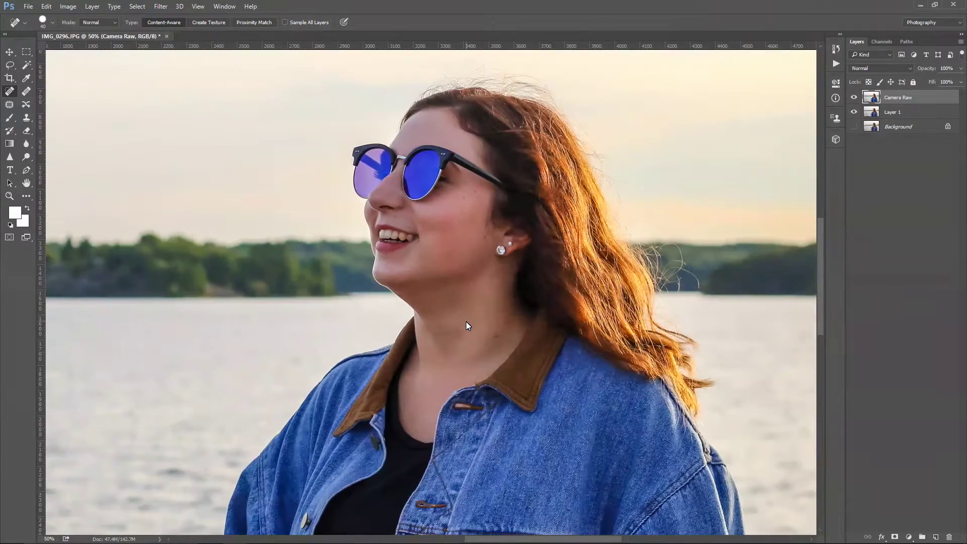
key(ctrl+minus)
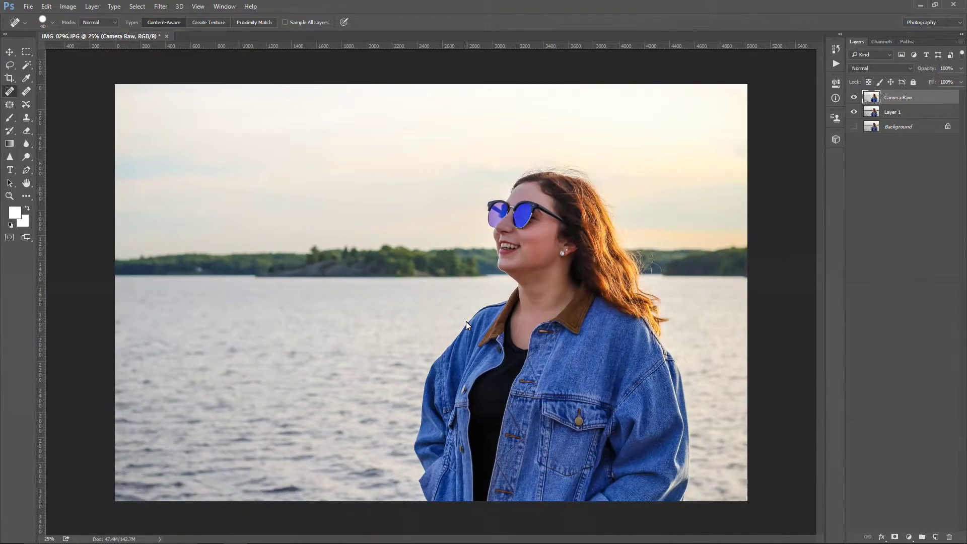
key(ctrl+minus)
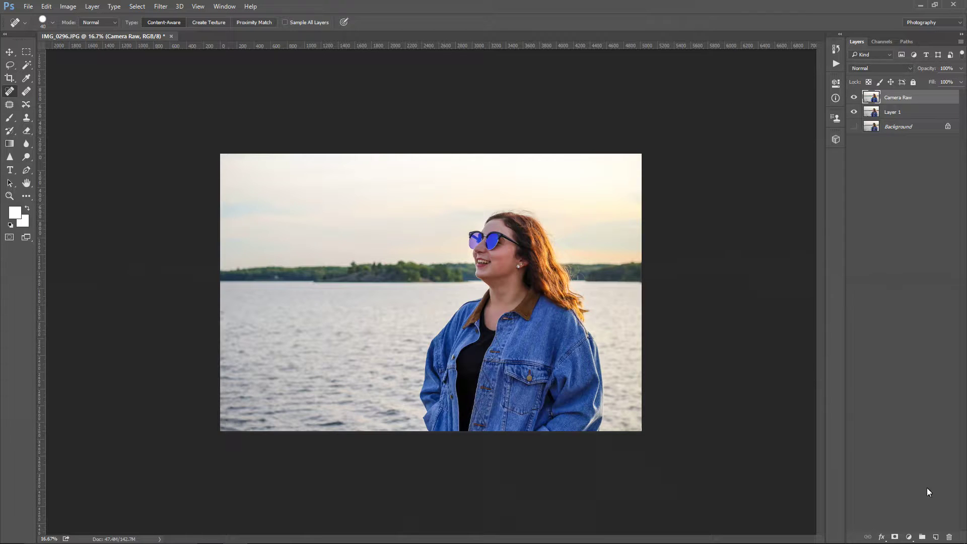
Create a new layer above Camera Raw and name it Sunshine
click(936, 537)
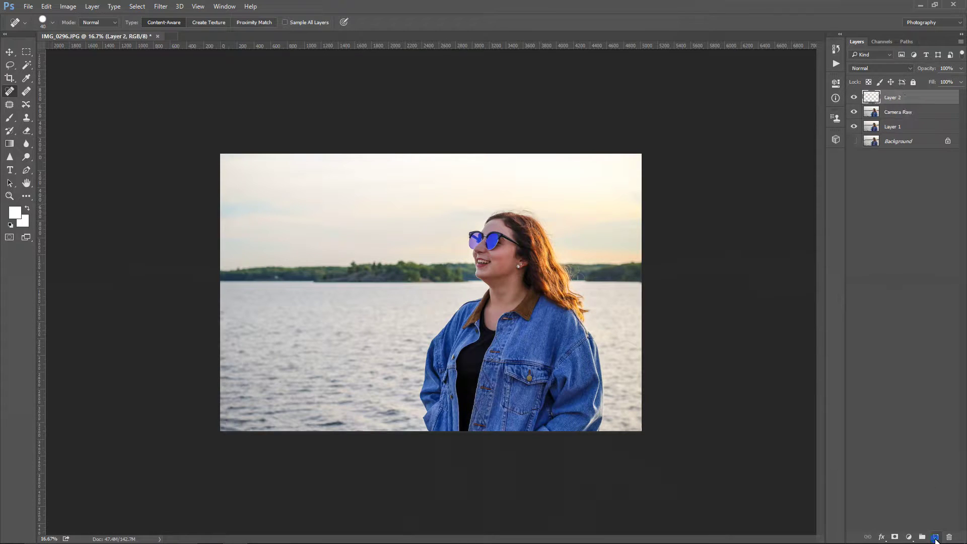
double_click(893, 98)
key(Return)
Activate the Gradient tool and set the foreground colour to a light orange with hue 23°
click(10, 144)
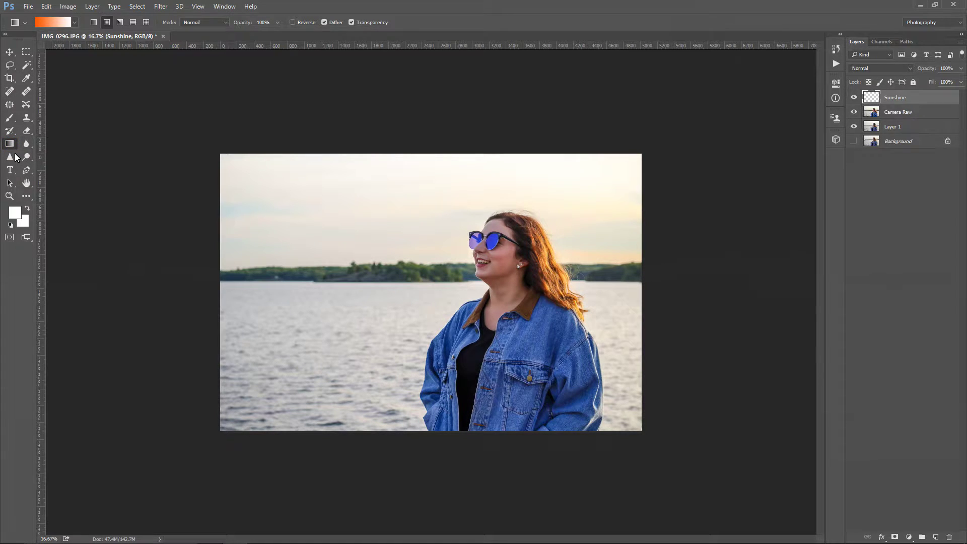
click(15, 212)
click(428, 83)
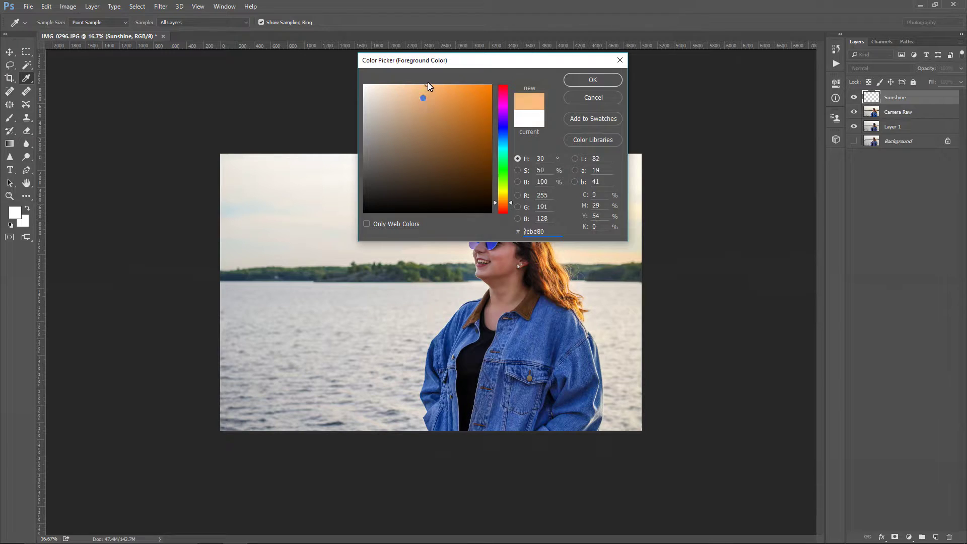
click(506, 202)
drag(506, 201, 506, 206)
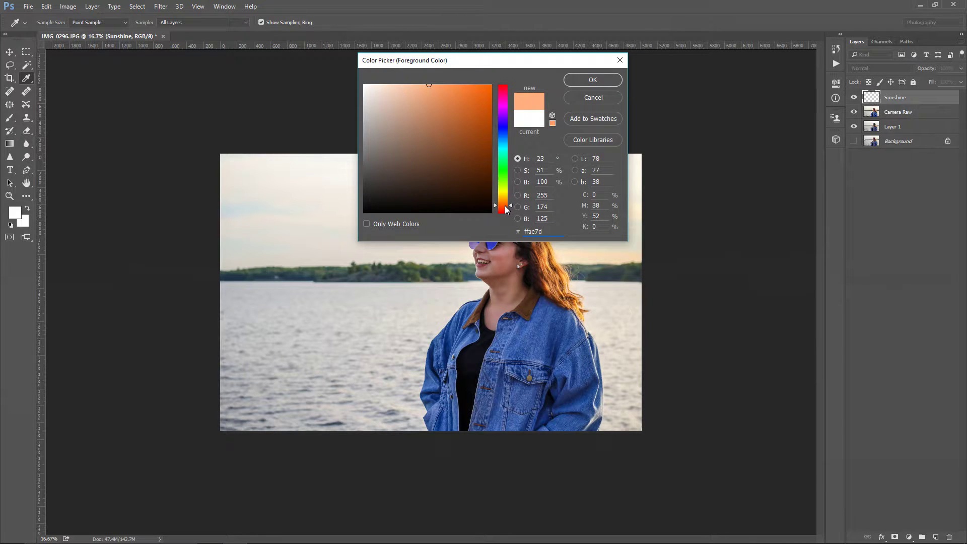
drag(428, 85, 433, 89)
click(579, 79)
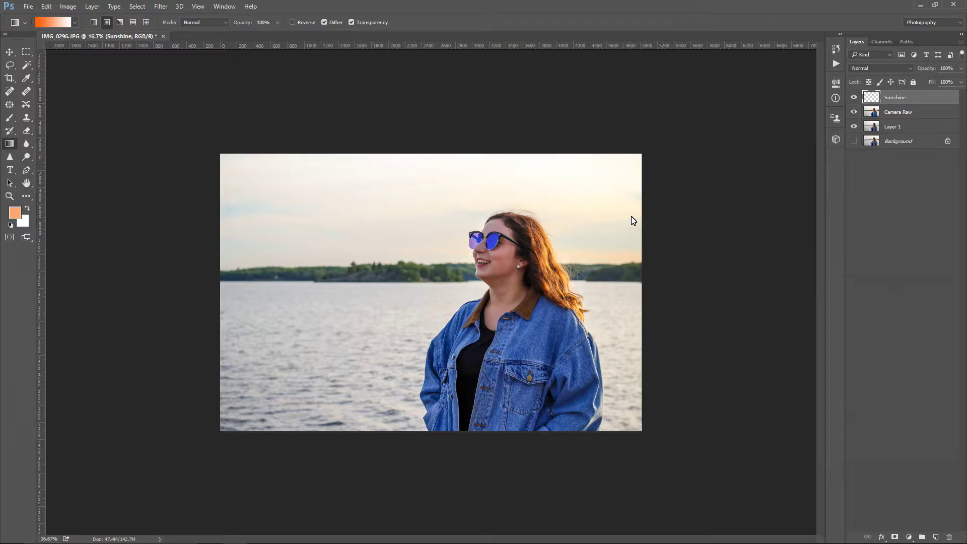
Fill the Sunshine layer with a radial orange-to-white gradient from the photo's right edge and set its blend mode to Soft Light
drag(637, 215, 351, 313)
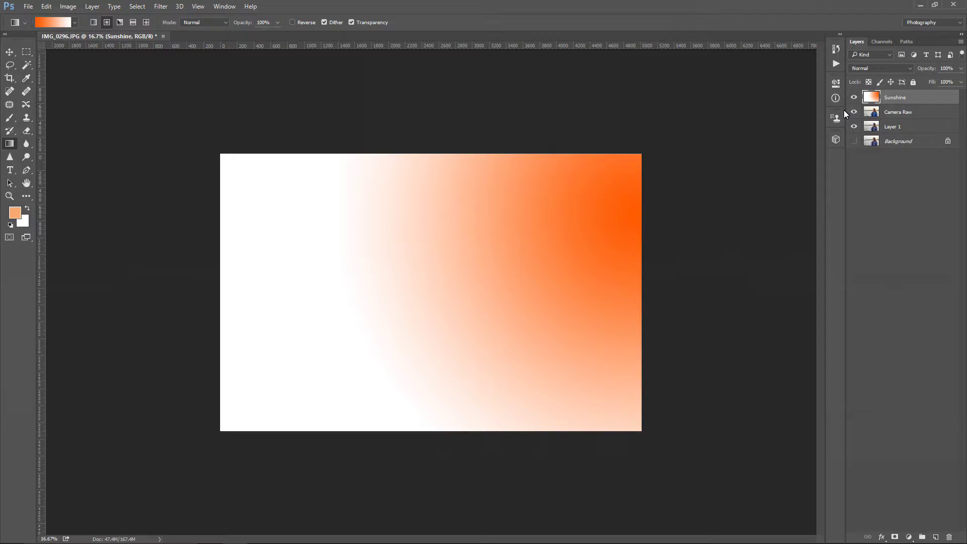
click(875, 68)
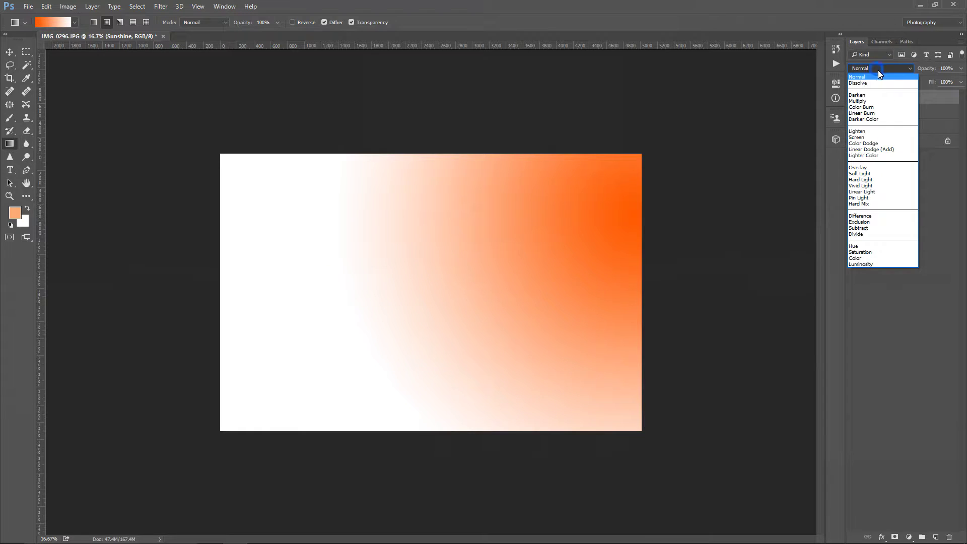
click(870, 174)
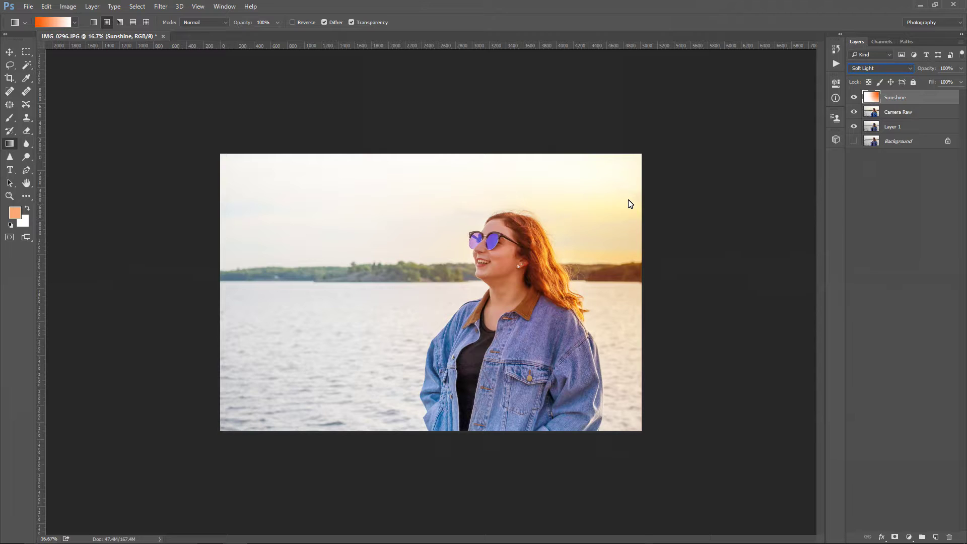
Redraw the Sunshine gradient several times, finally starting just outside the photo's right edge and ending over the water on the far side
drag(633, 233, 361, 293)
drag(626, 217, 289, 274)
drag(625, 233, 283, 303)
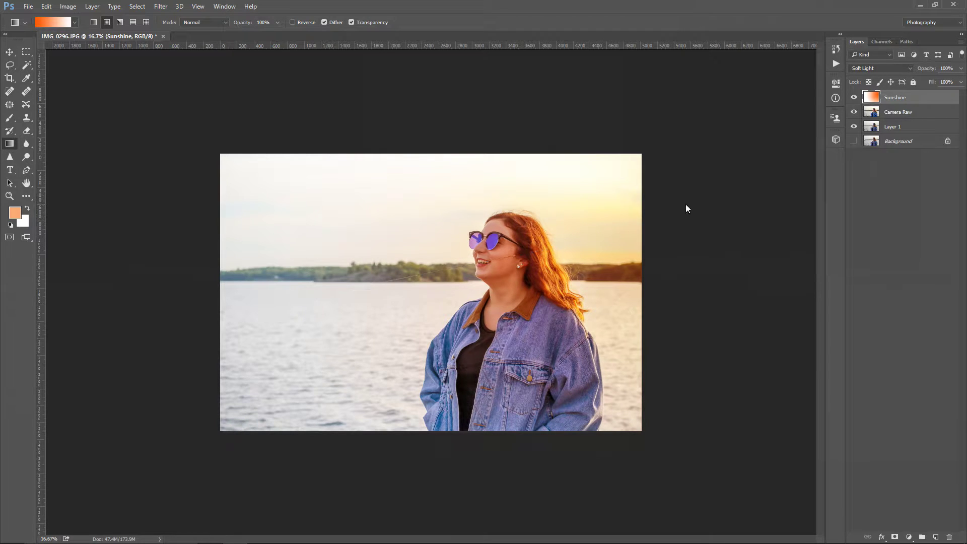
drag(681, 221, 282, 313)
Lower the Sunshine layer's opacity to 35%
key(ctrl+plus)
key(ctrl+plus)
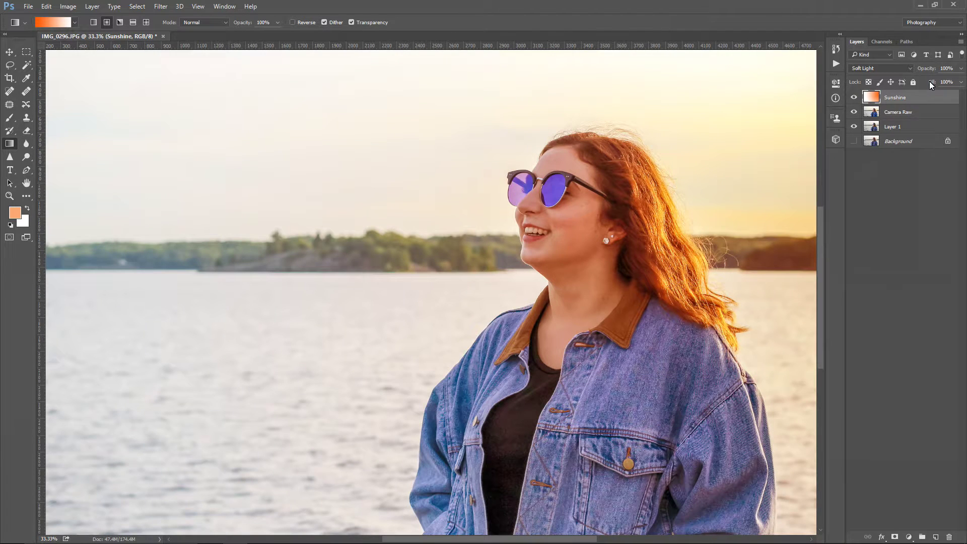
click(959, 69)
drag(962, 82, 935, 83)
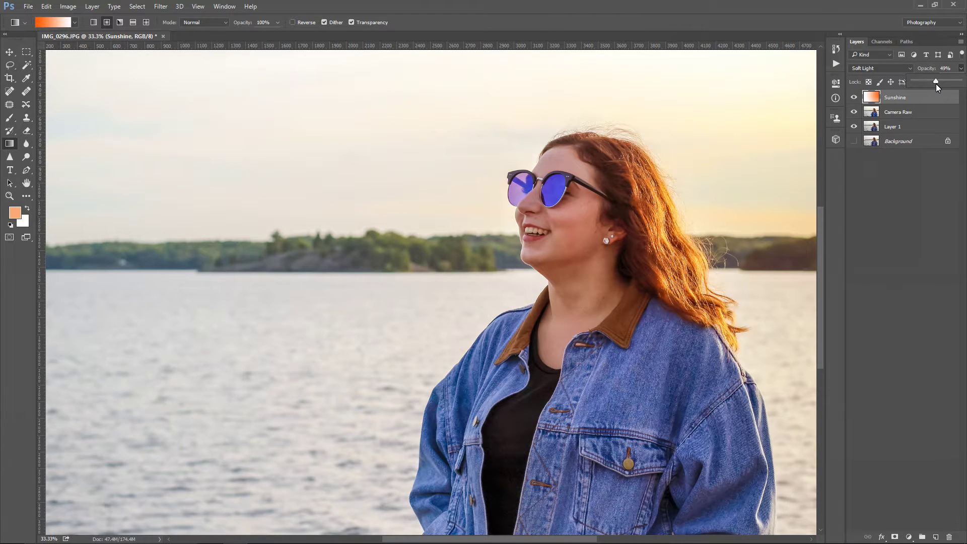
mouse_move(926, 86)
mouse_down()
mouse_move(912, 86)
mouse_move(930, 89)
mouse_up()
Compare the photo with and without the Sunshine layer and inspect the glow both close up and in full
key(ctrl+minus)
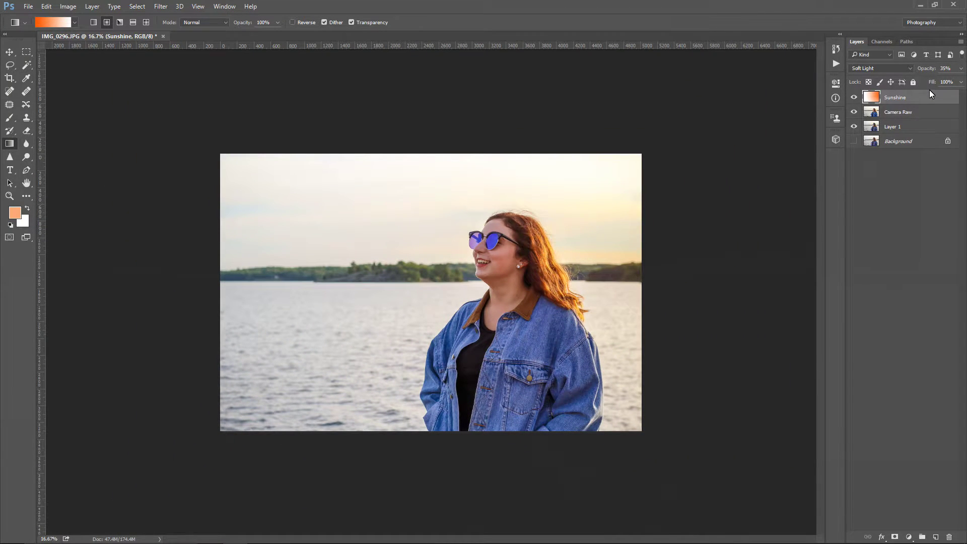
click(854, 98)
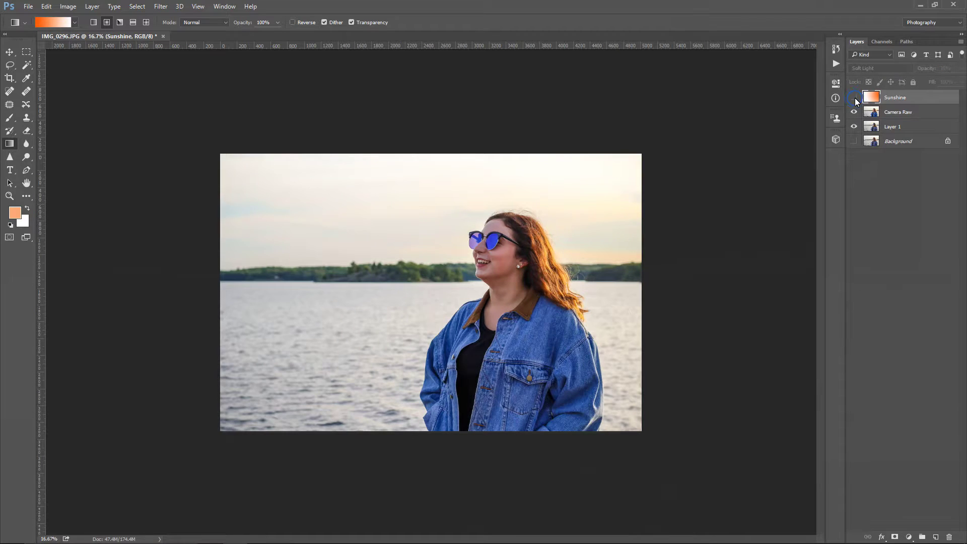
click(855, 97)
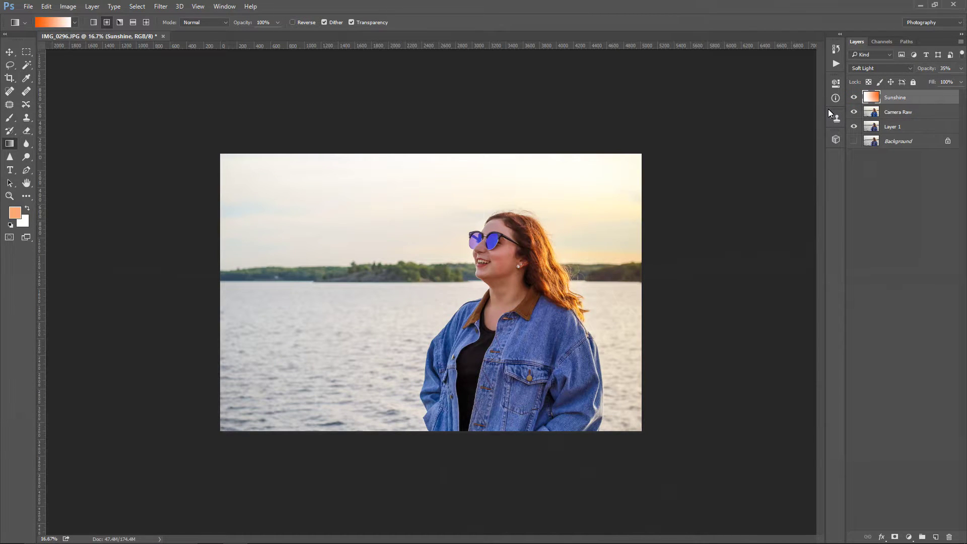
key(ctrl+plus)
key(ctrl+plus)
key(ctrl+plus)
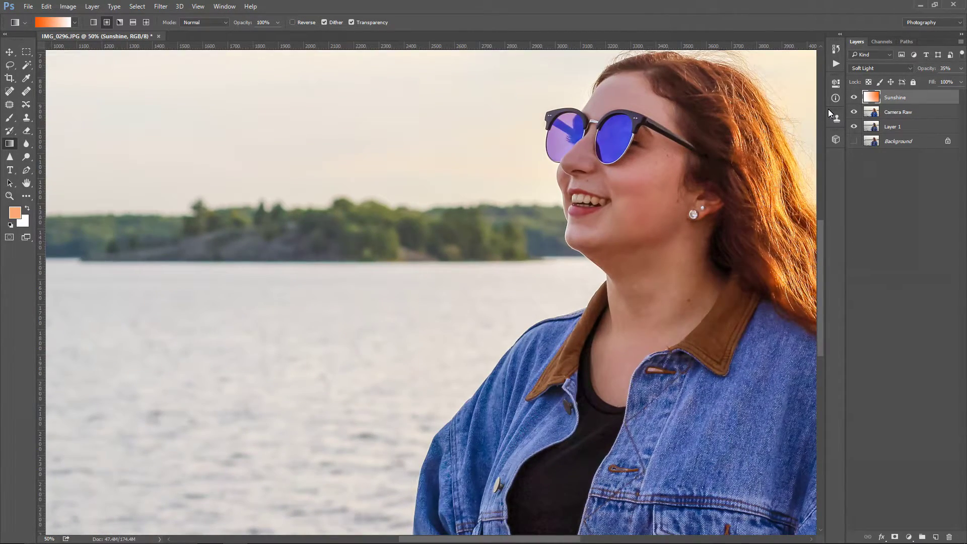
key(ctrl+minus)
key(ctrl+minus)
key(ctrl+minus)
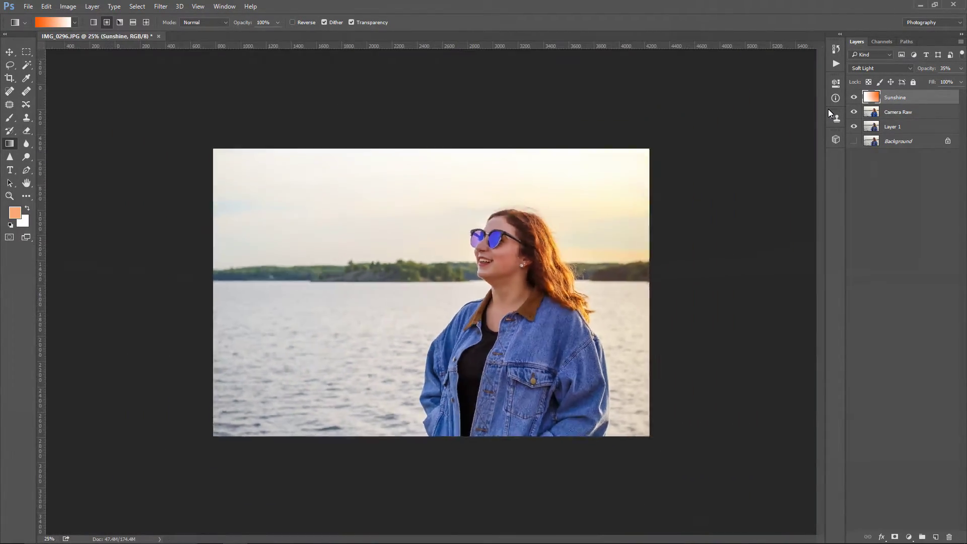
Add a new layer above the Sunshine layer and set its blend mode to Saturation
key(ctrl+plus)
key(ctrl+plus)
key(ctrl+plus)
key(ctrl+plus)
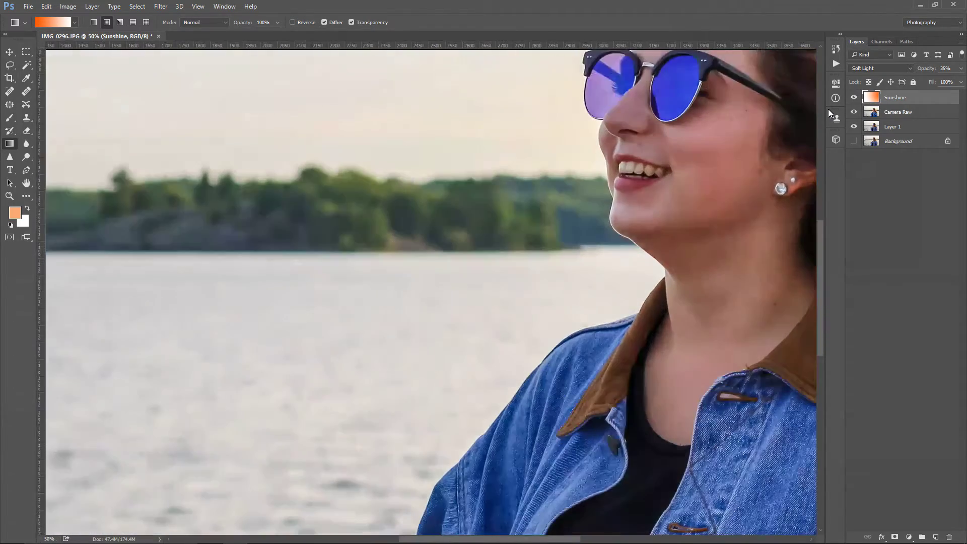
drag(749, 167, 522, 300)
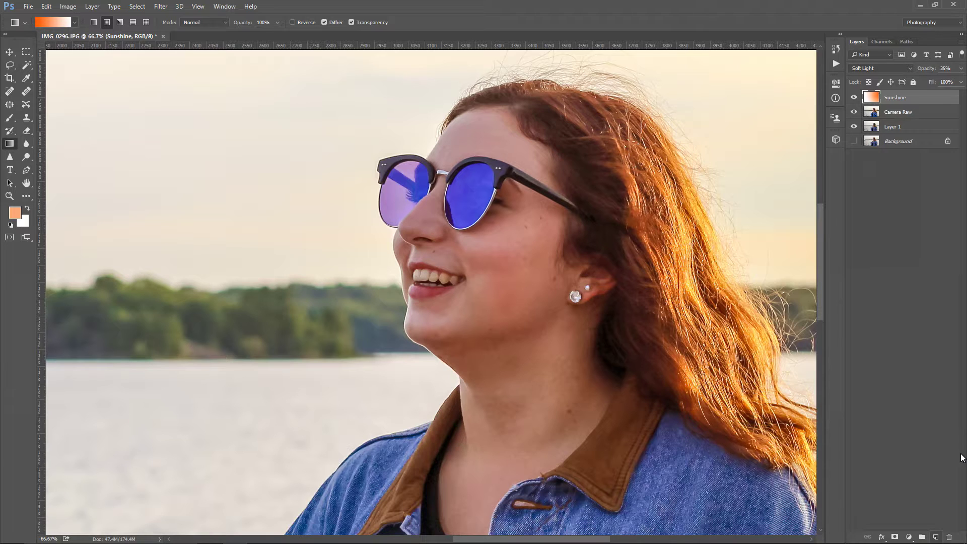
click(935, 538)
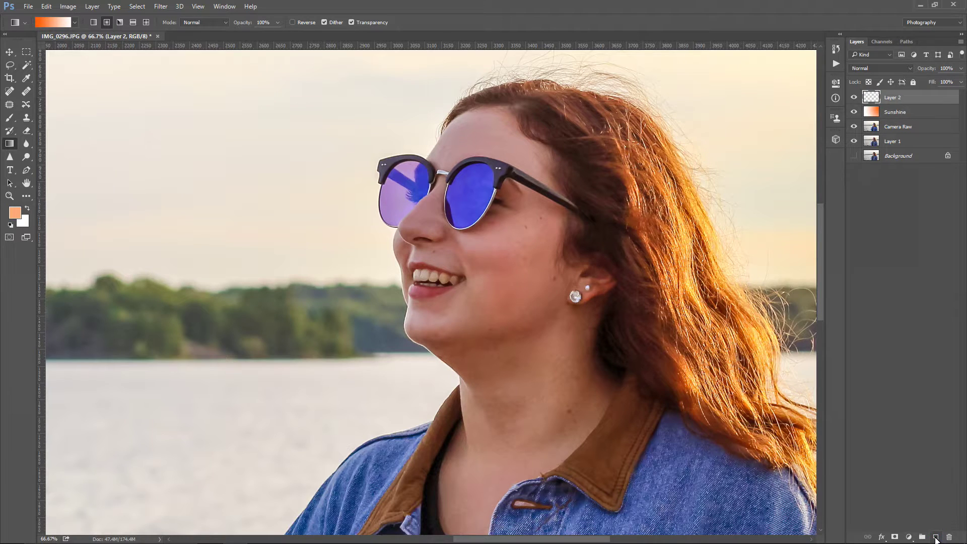
click(876, 69)
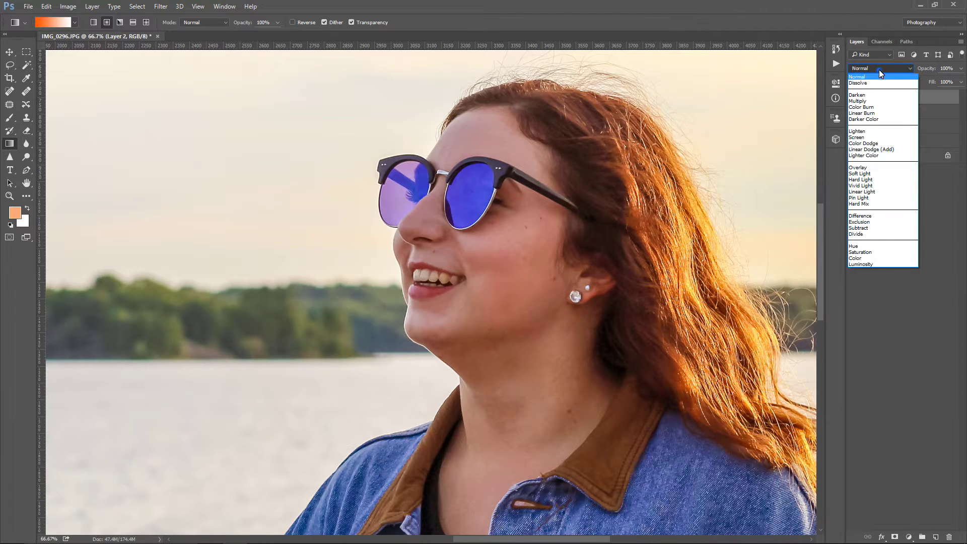
click(859, 253)
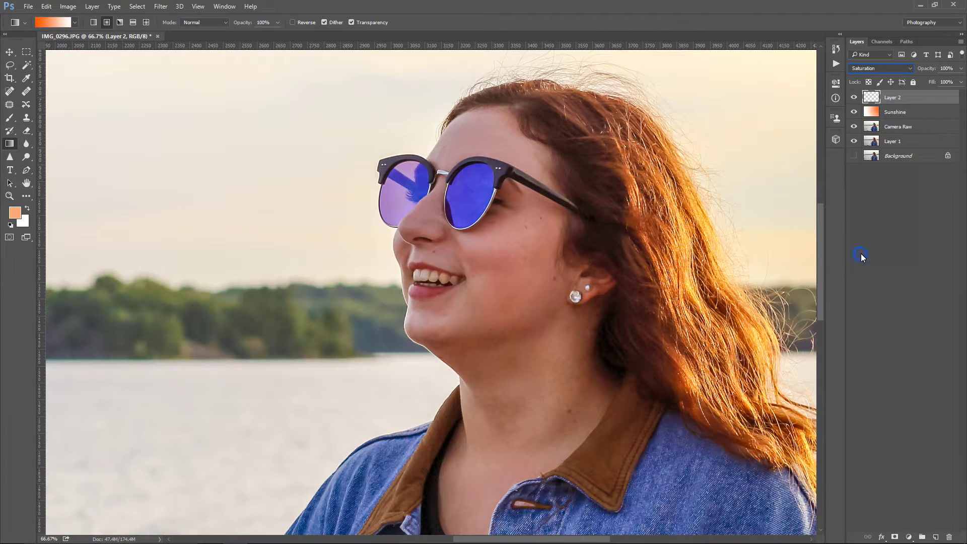
Set the foreground colour to white (ffffff) for the Brush tool
click(10, 118)
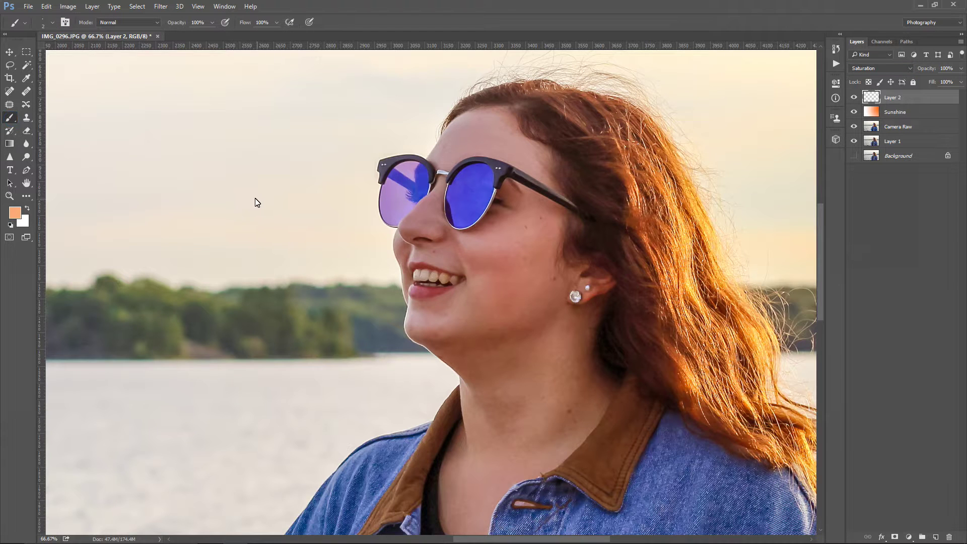
click(14, 212)
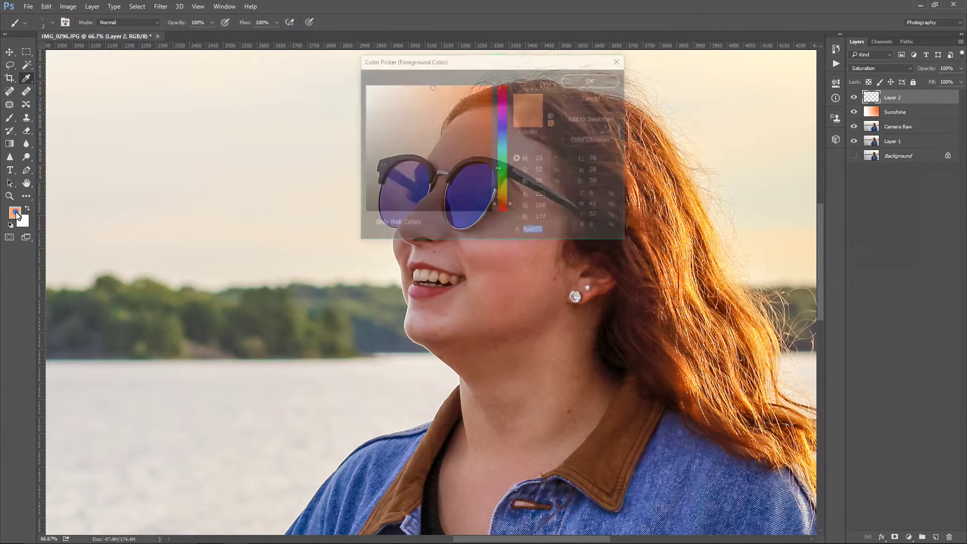
drag(387, 105, 352, 75)
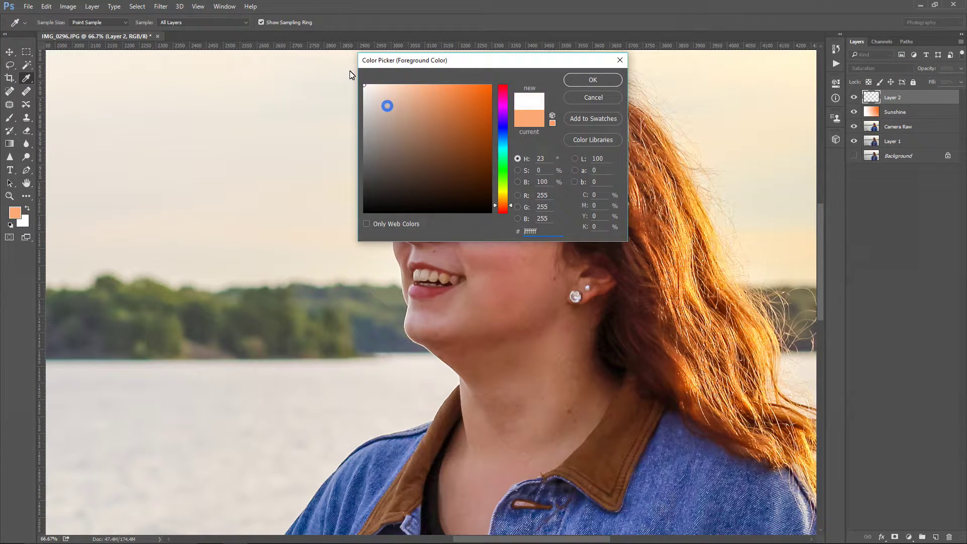
click(594, 80)
key(b)
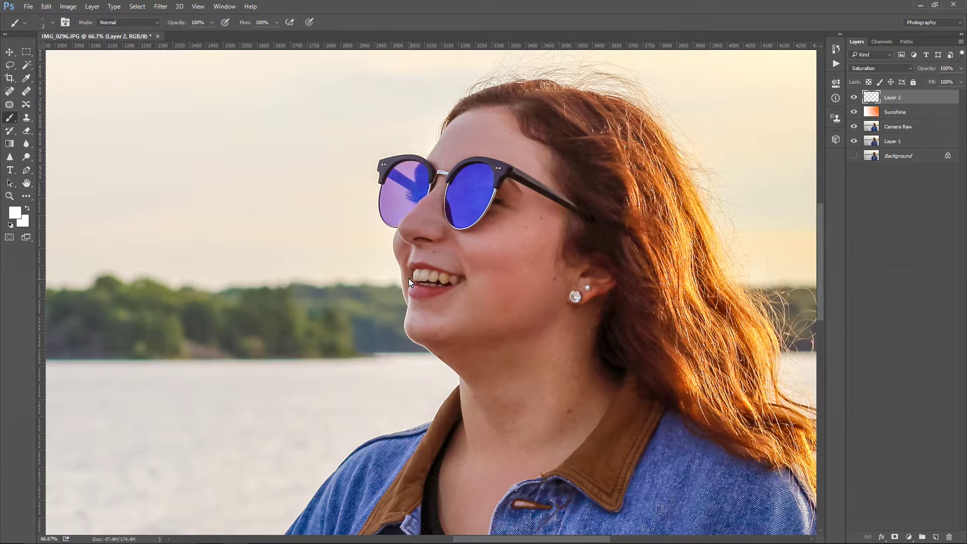
Paint white over the woman's teeth on the Saturation layer with a small brush to remove their yellow tint
scroll(409, 278, up, 2)
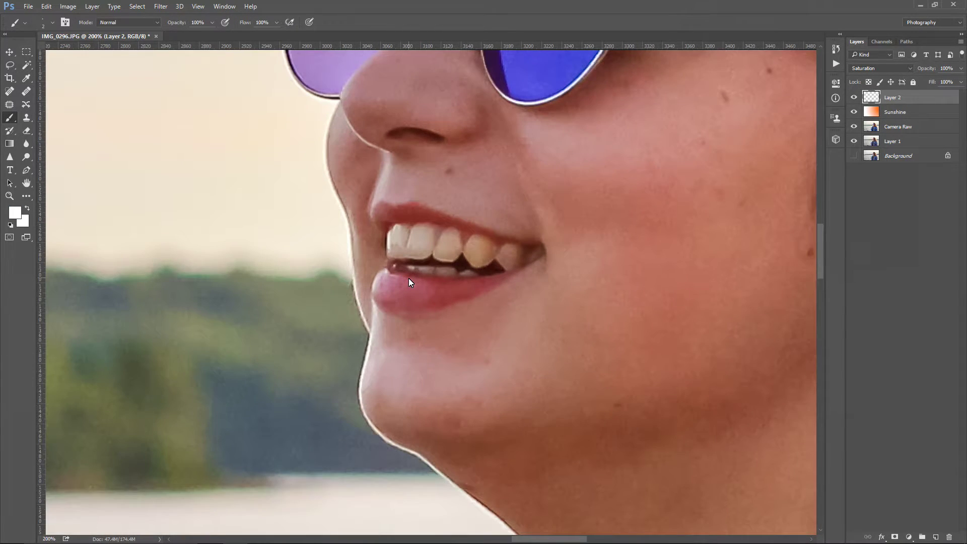
drag(496, 187, 469, 247)
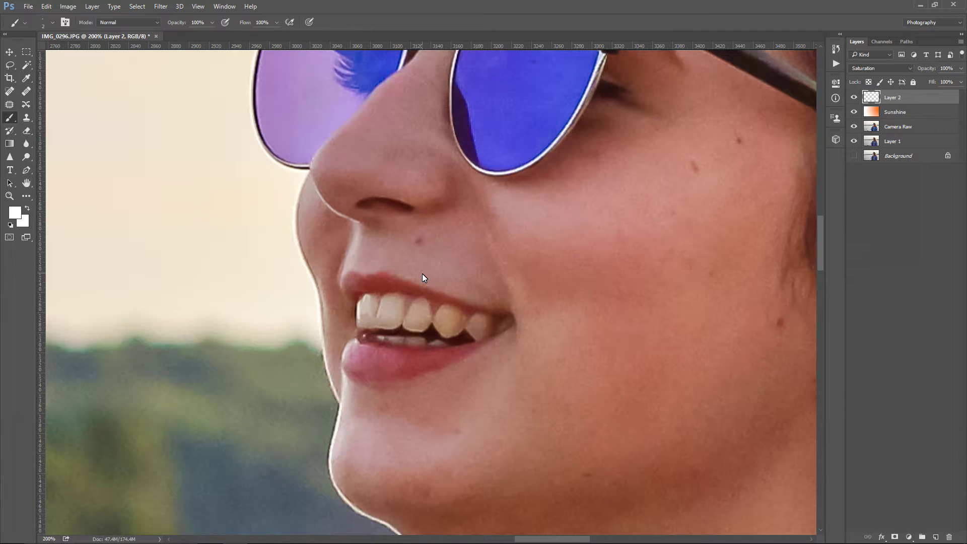
key(bracketright)
drag(472, 328, 467, 332)
key(bracketleft)
Lower the opacity of the teeth-whitening layer to 47%
key(ctrl+minus)
key(ctrl+minus)
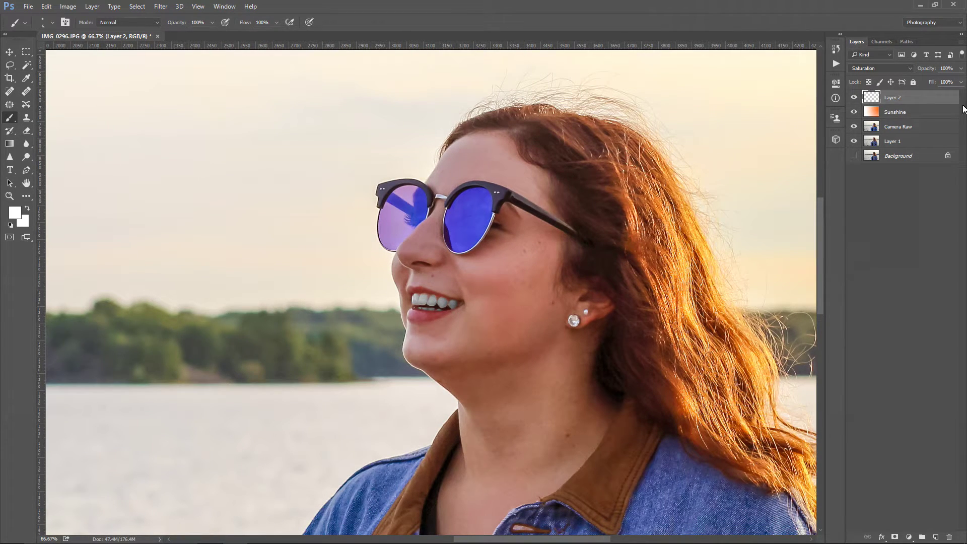
click(962, 68)
drag(960, 78, 949, 84)
click(921, 99)
Duplicate the teeth-whitening layer and set the copy to Soft Light at 33% opacity
drag(918, 96, 936, 539)
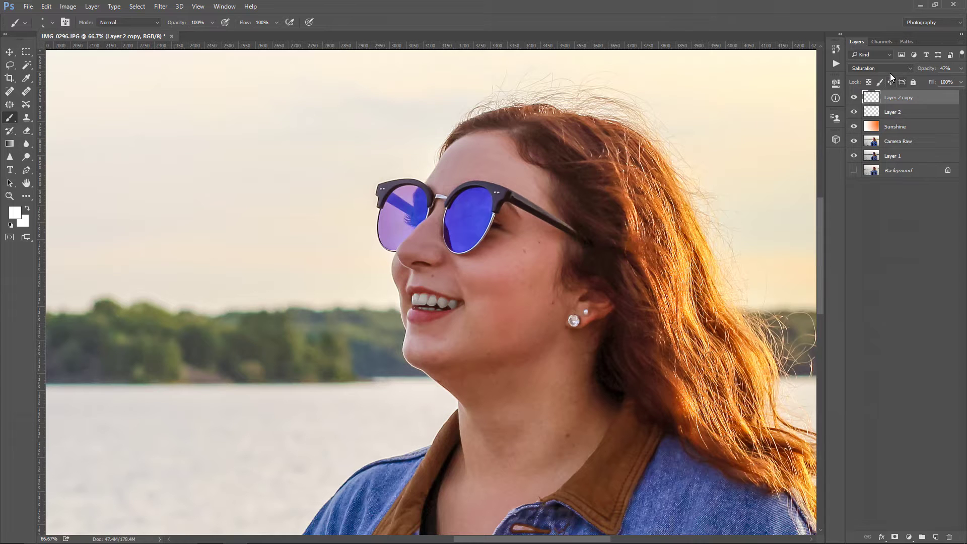
click(907, 69)
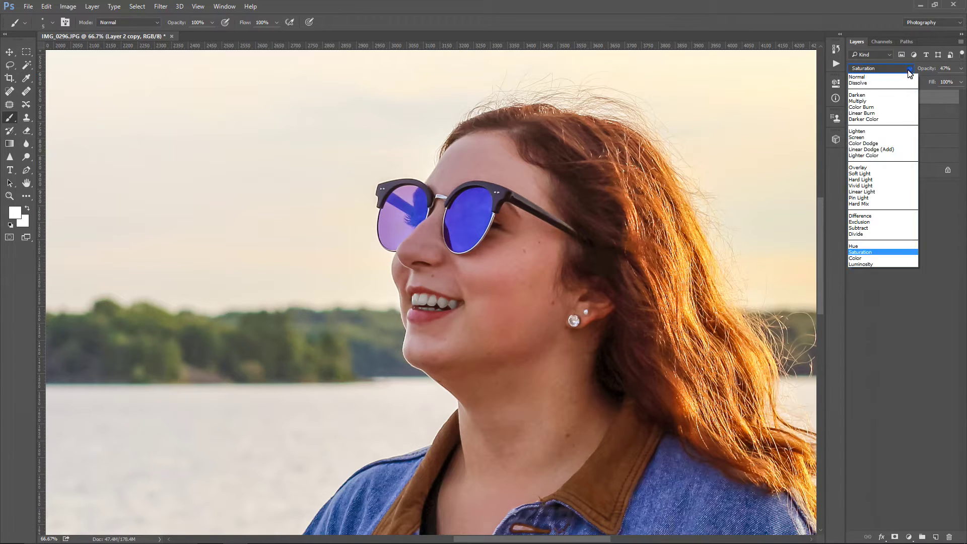
click(867, 174)
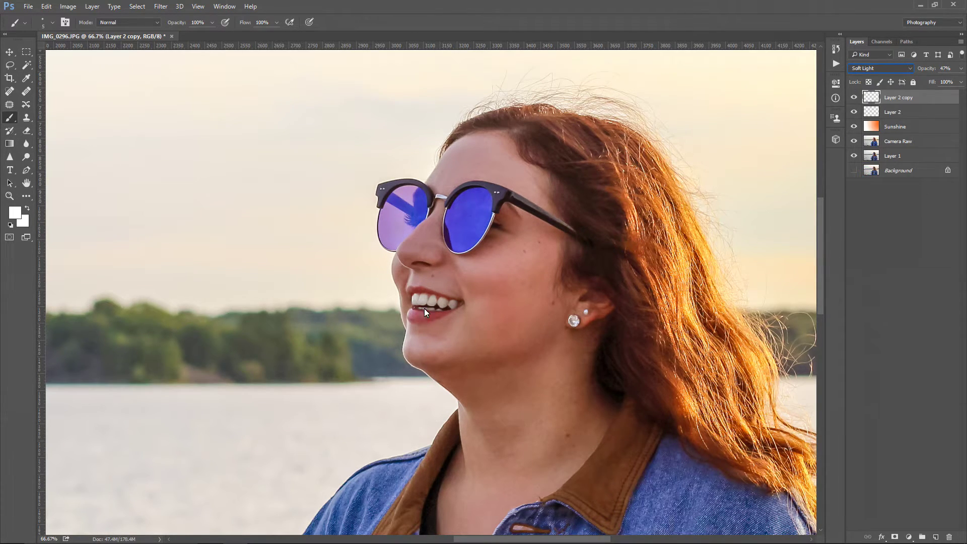
click(957, 69)
drag(935, 81, 921, 82)
Examine the whitened teeth both in the full photo and close up on the face
key(ctrl+minus)
key(ctrl+minus)
key(ctrl+minus)
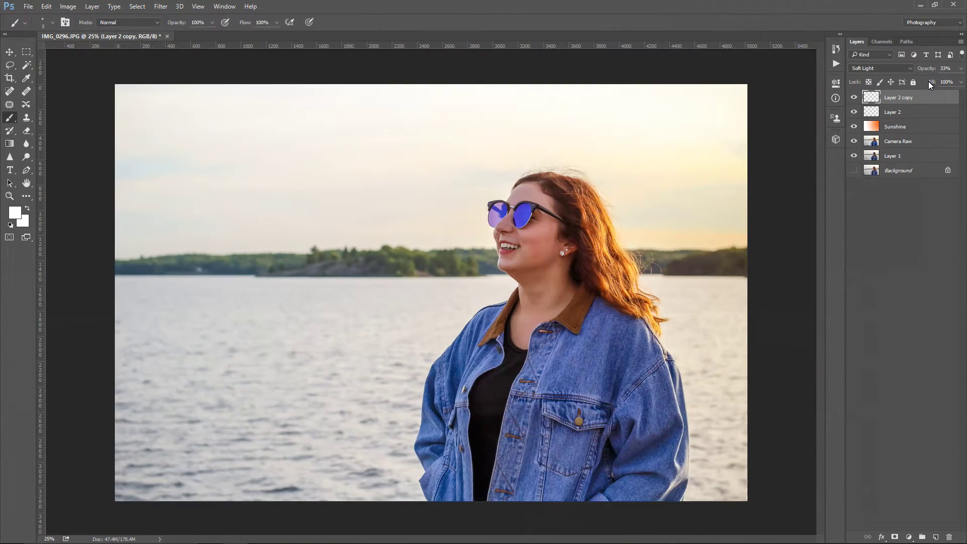
key(ctrl+minus)
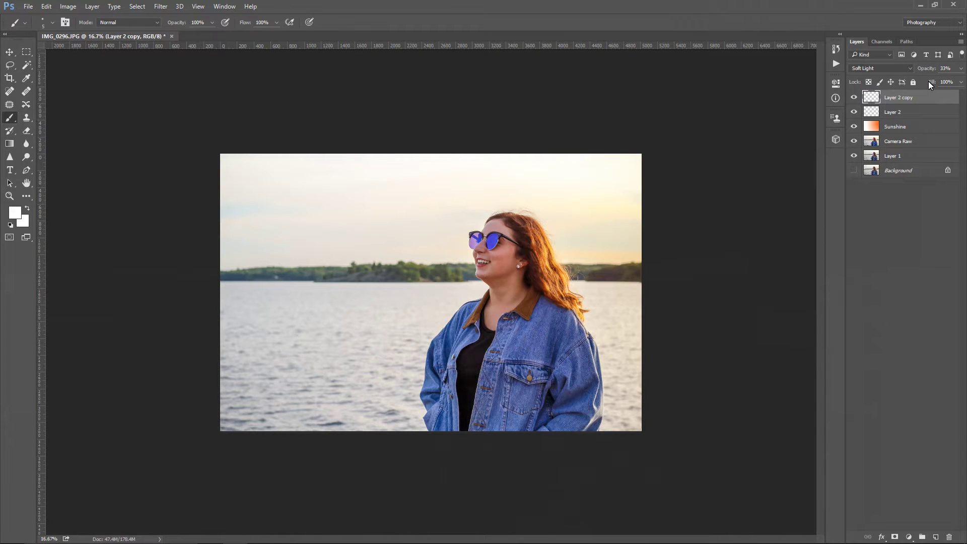
key(ctrl+plus)
key(ctrl+plus)
key(ctrl+plus)
key(ctrl+plus)
key(ctrl+plus)
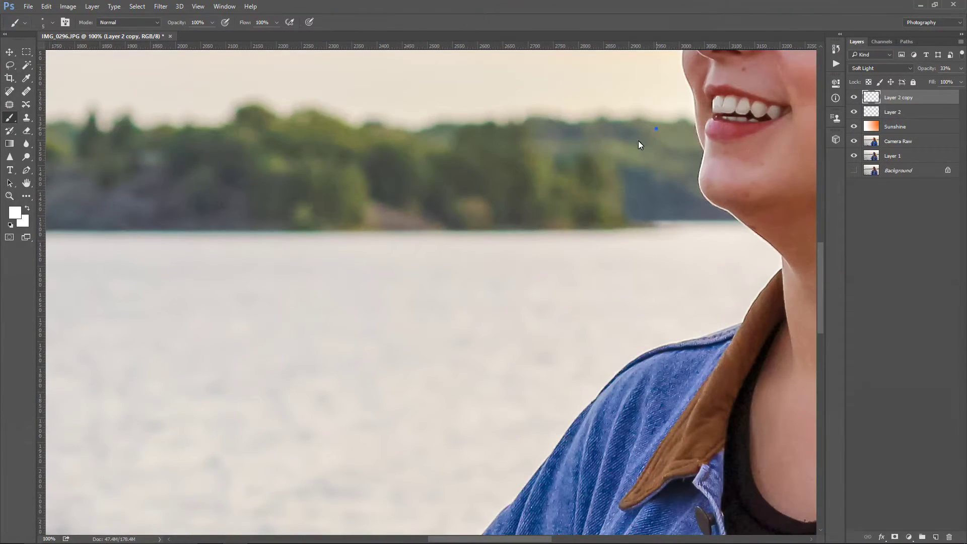
drag(639, 140, 325, 344)
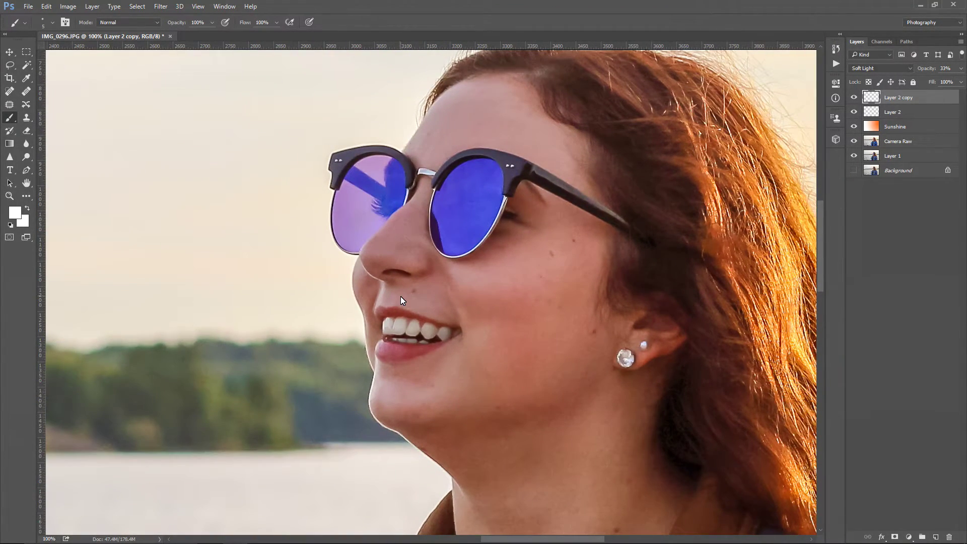
key(ctrl+minus)
key(ctrl+minus)
key(ctrl+minus)
key(ctrl+minus)
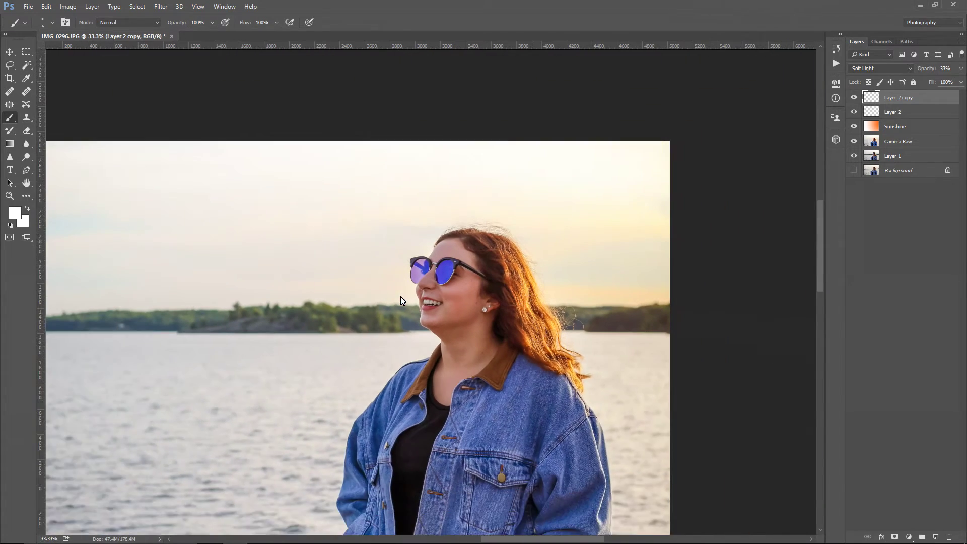
key(ctrl+minus)
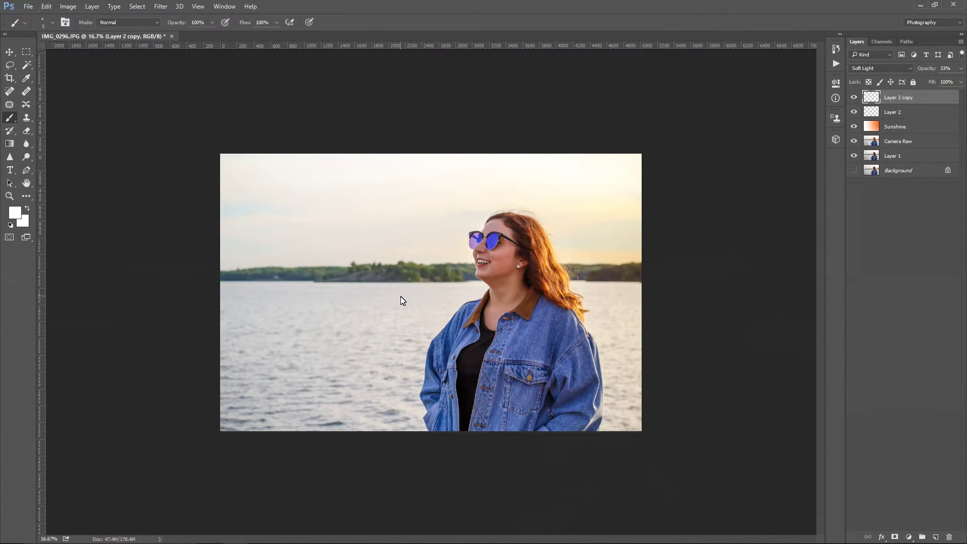
Raise the Sunshine layer's opacity to 51% and check the glow on the face and across the whole photo
click(917, 129)
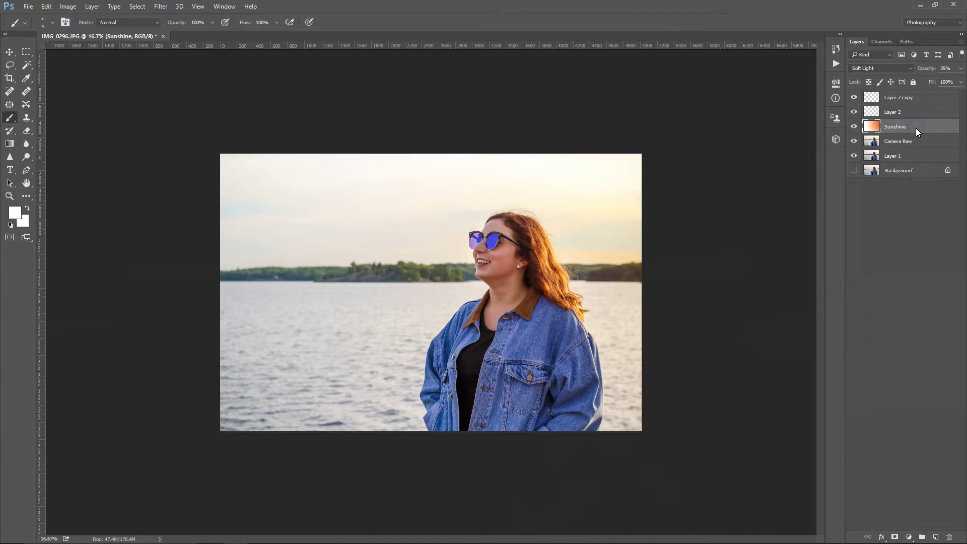
click(961, 69)
drag(938, 83, 939, 84)
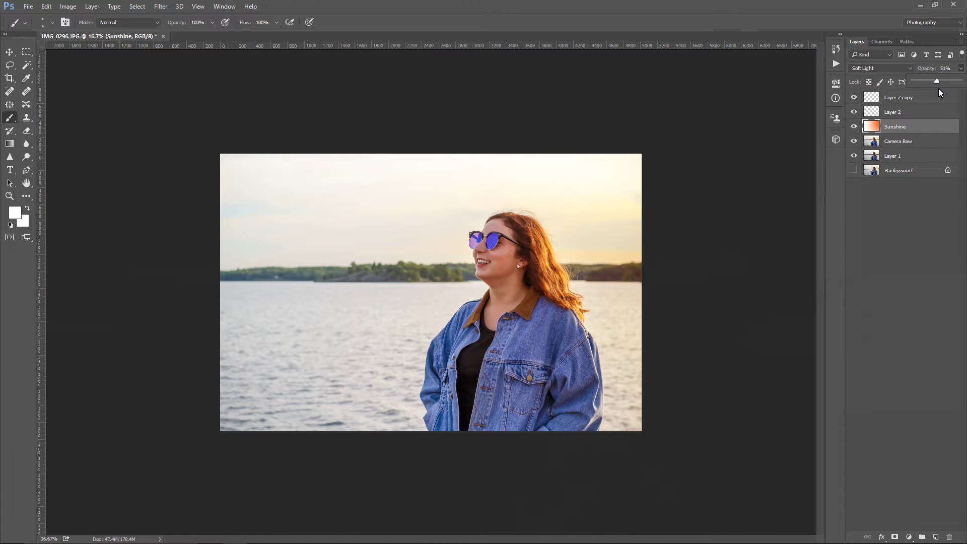
key(ctrl+plus)
key(ctrl+plus)
key(ctrl+plus)
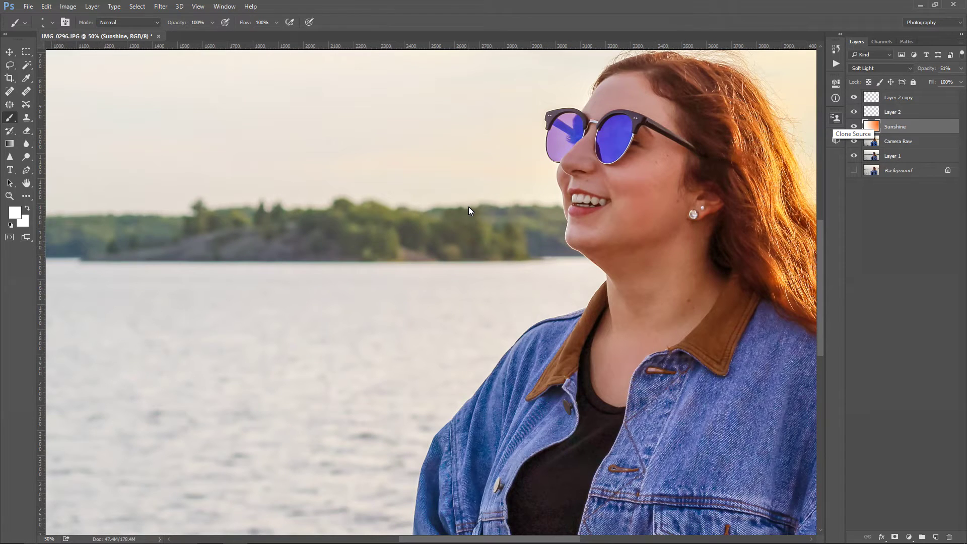
key(ctrl+minus)
key(ctrl+minus)
key(ctrl+minus)
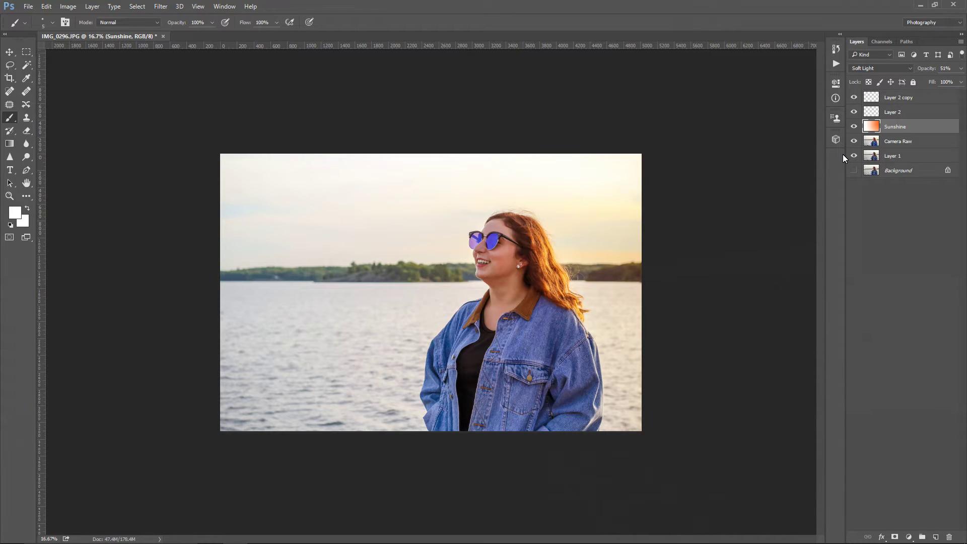
Merge the layers from Layer 2 copy down to Camera Raw into one layer
click(924, 97)
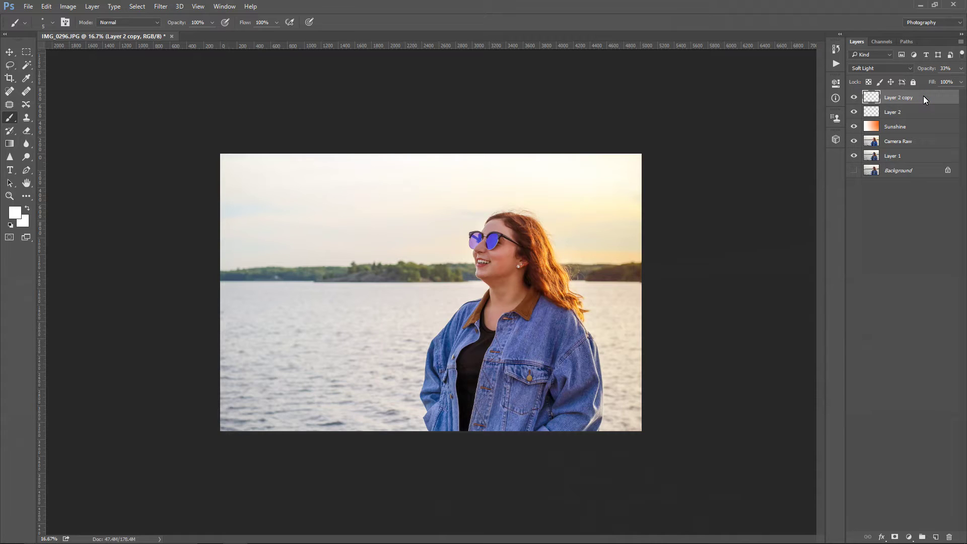
shift+click(917, 142)
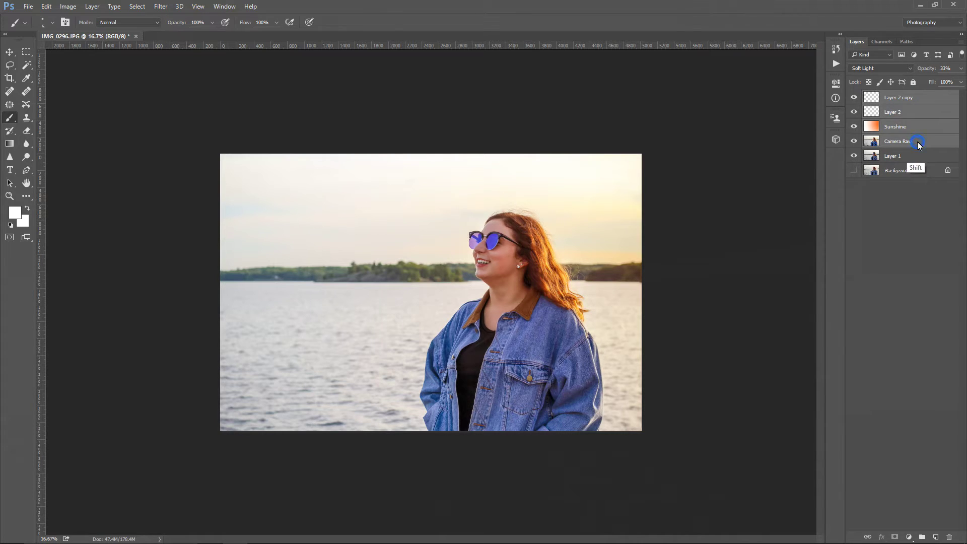
click(92, 6)
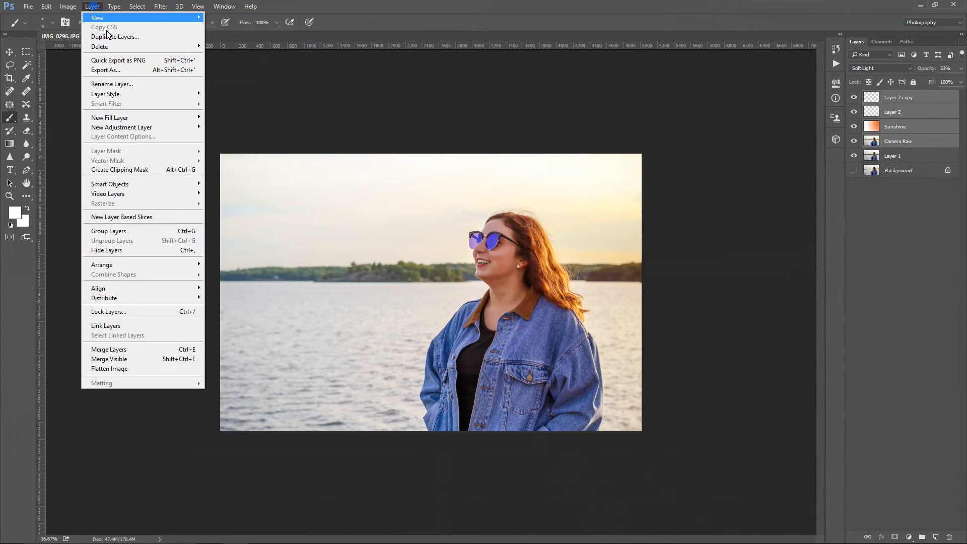
click(127, 350)
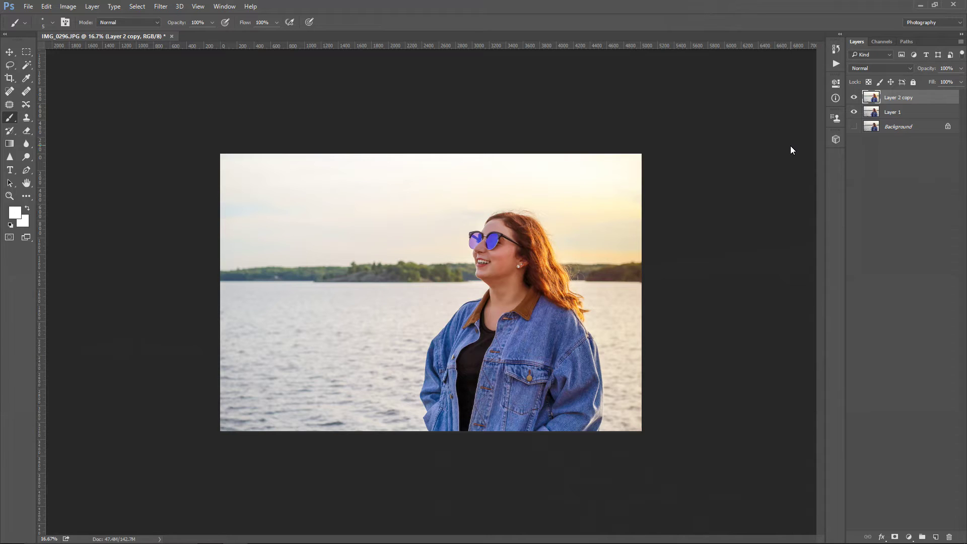
Compare the photo with and without the merged retouching layer
key(ctrl+plus)
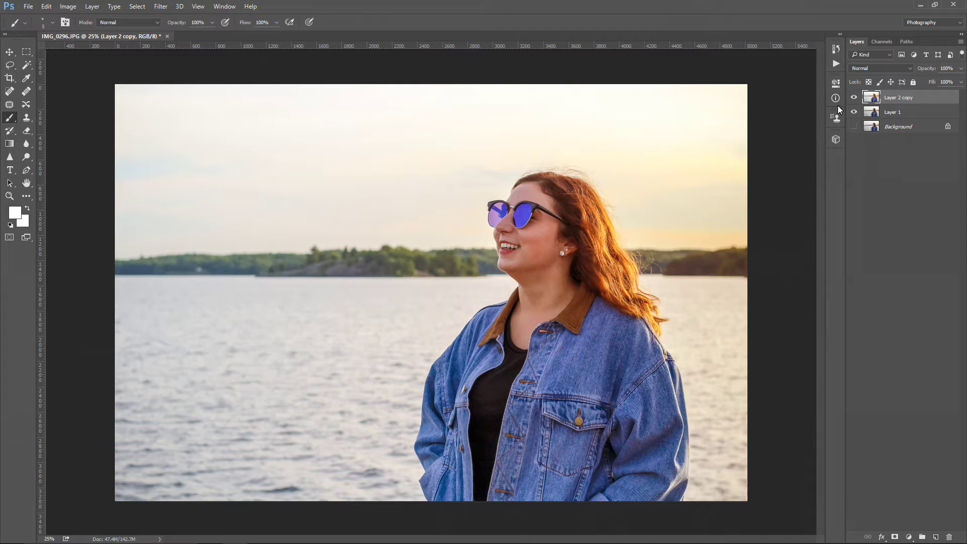
click(855, 98)
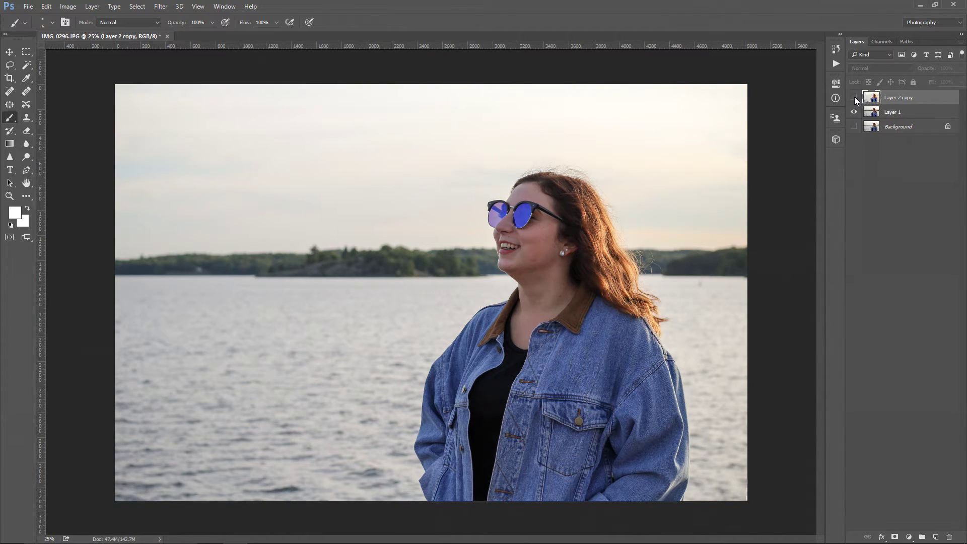
click(854, 99)
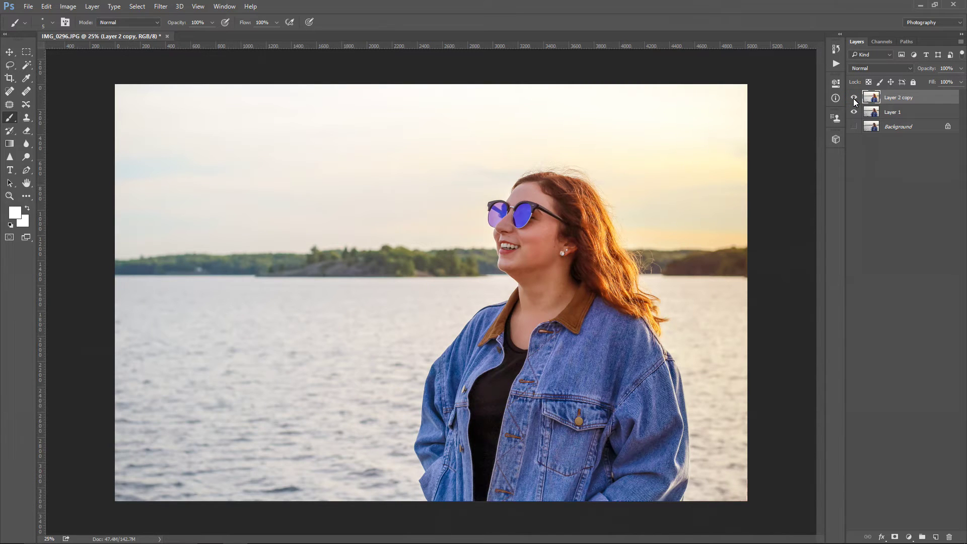
click(855, 99)
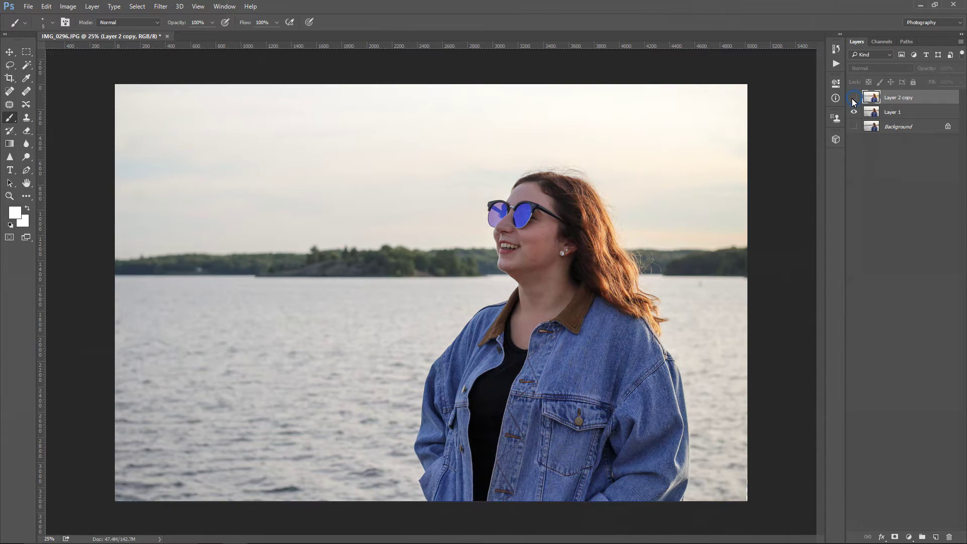
click(854, 99)
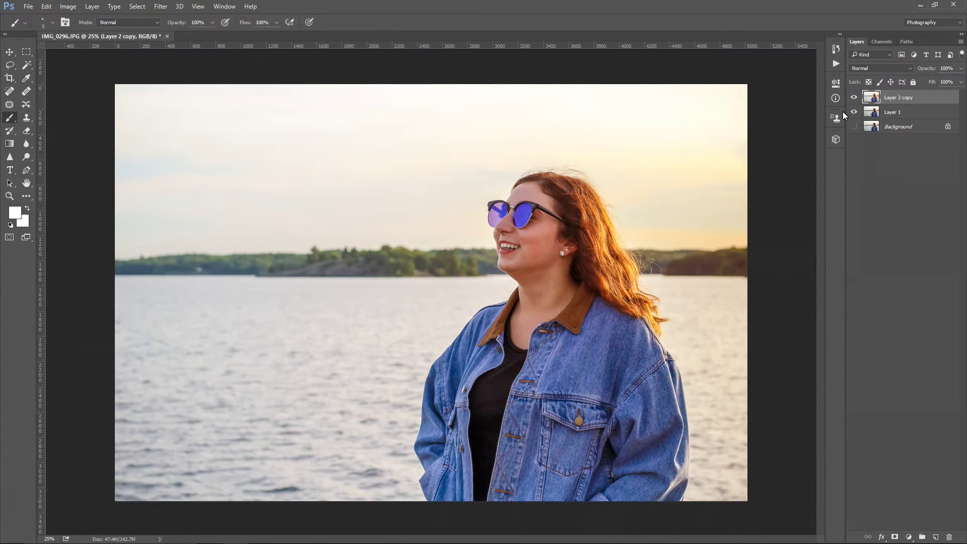